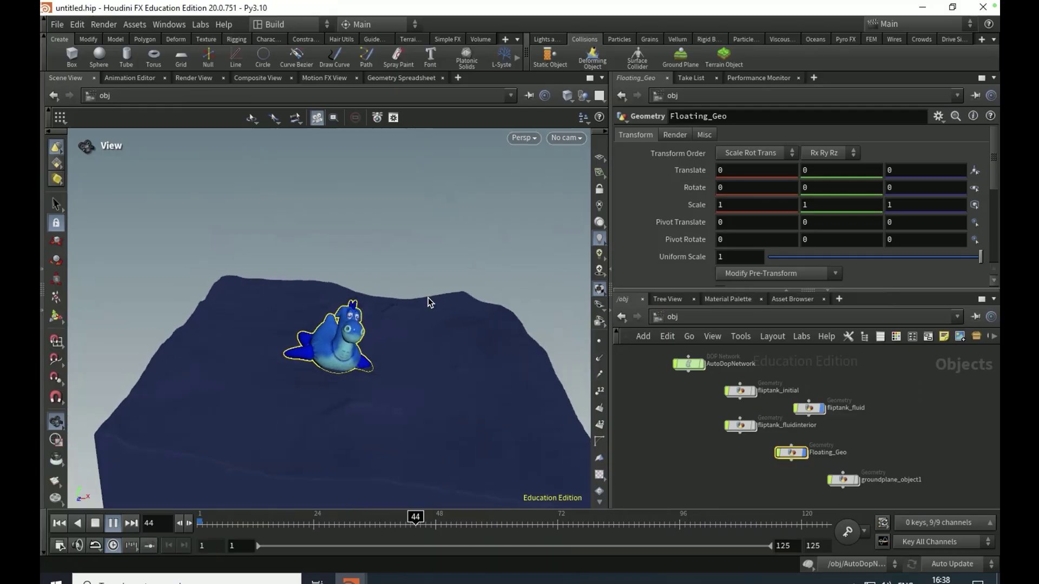
# Step: Deselect the floating toy object in the viewport after the playback preview
pyautogui.click(689, 397)
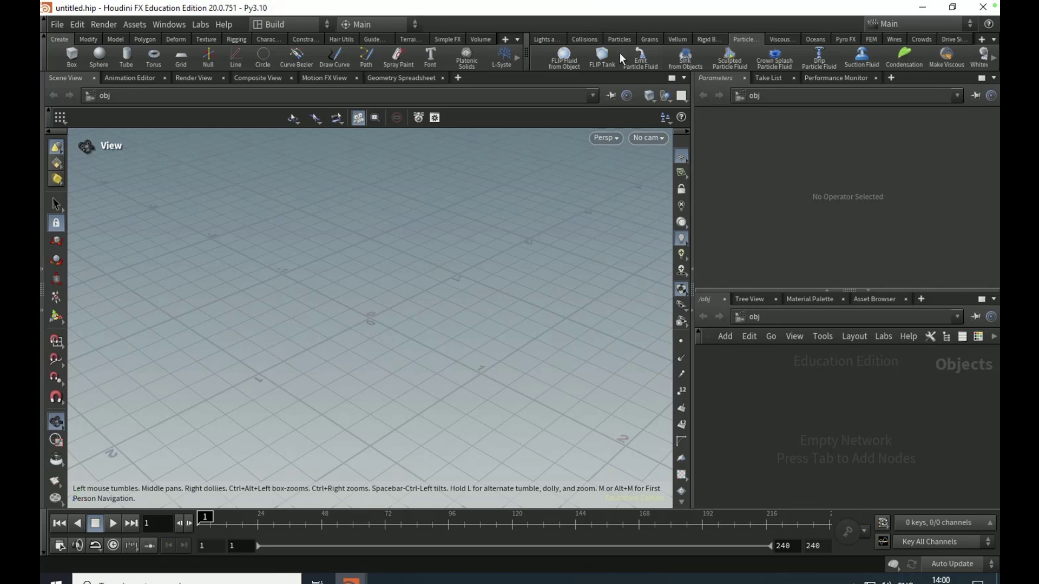
# Step: Add a FLIP Tank at the default placement and centre the wavetank at 0, 2, 0
pyautogui.click(606, 53)
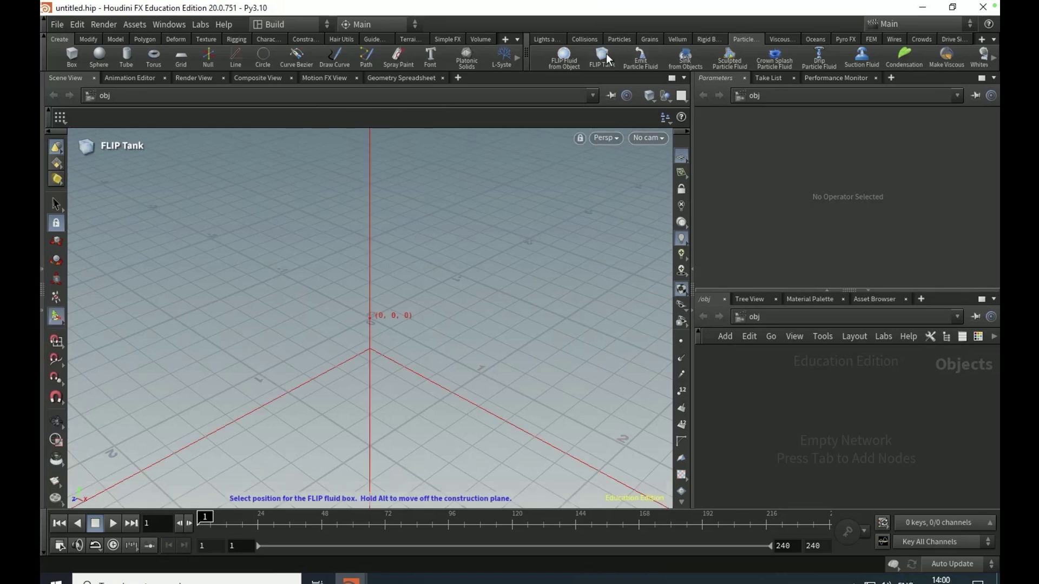
pyautogui.press('Return')
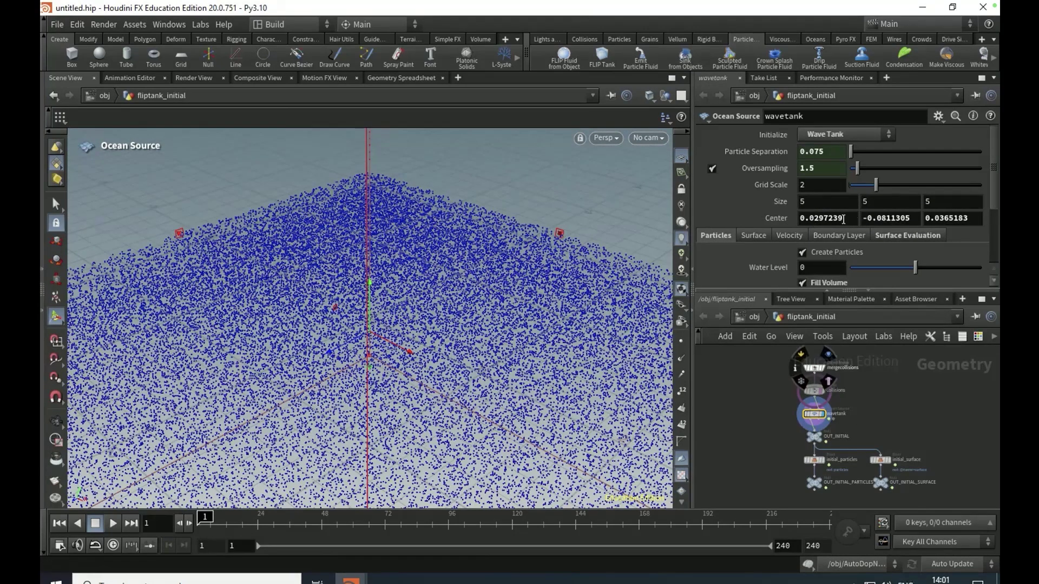
pyautogui.doubleClick(835, 218)
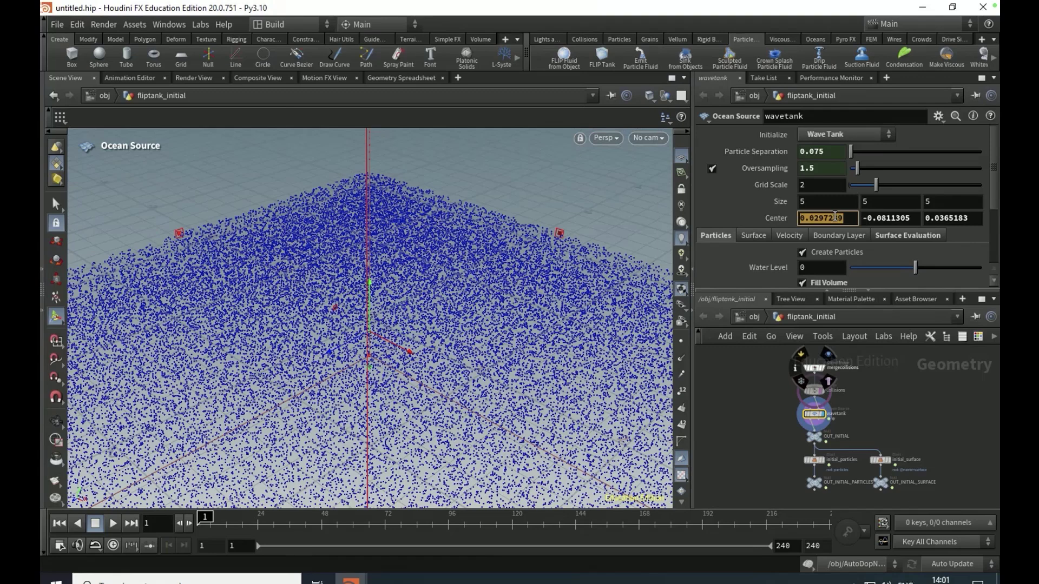
pyautogui.write('0')
pyautogui.press('Tab')
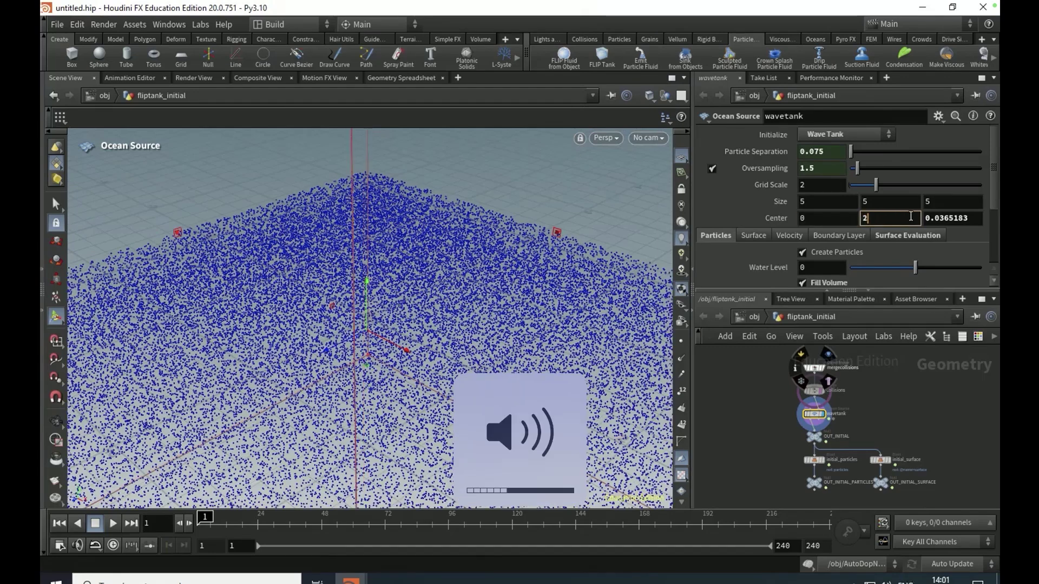
pyautogui.write('2')
pyautogui.press('Tab')
pyautogui.write('0')
pyautogui.press('Return')
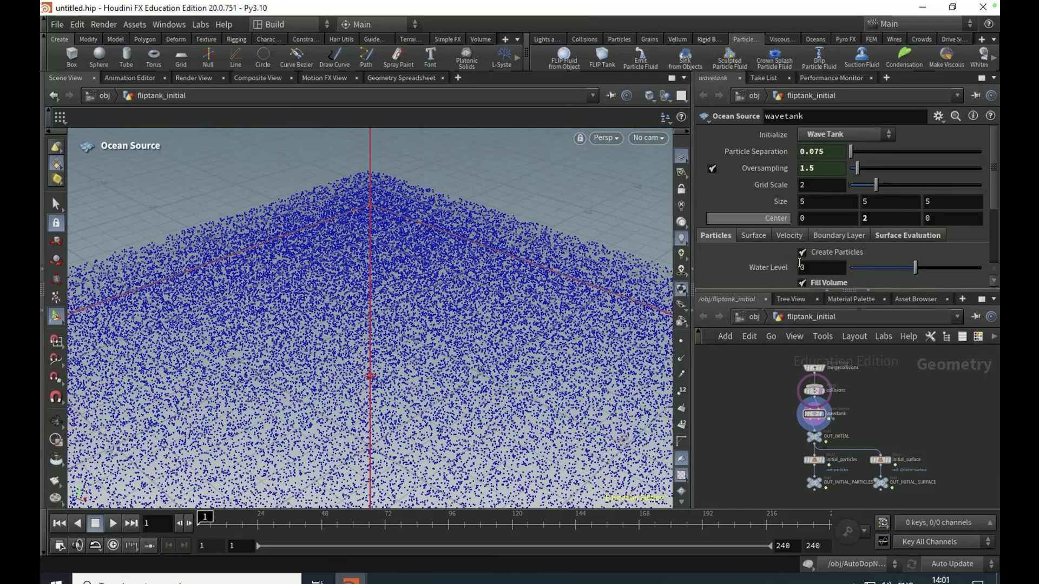
# Step: Set the wavetank Water Level to .5, initialise it as Beach Tank, and dismiss Start Here
pyautogui.doubleClick(804, 266)
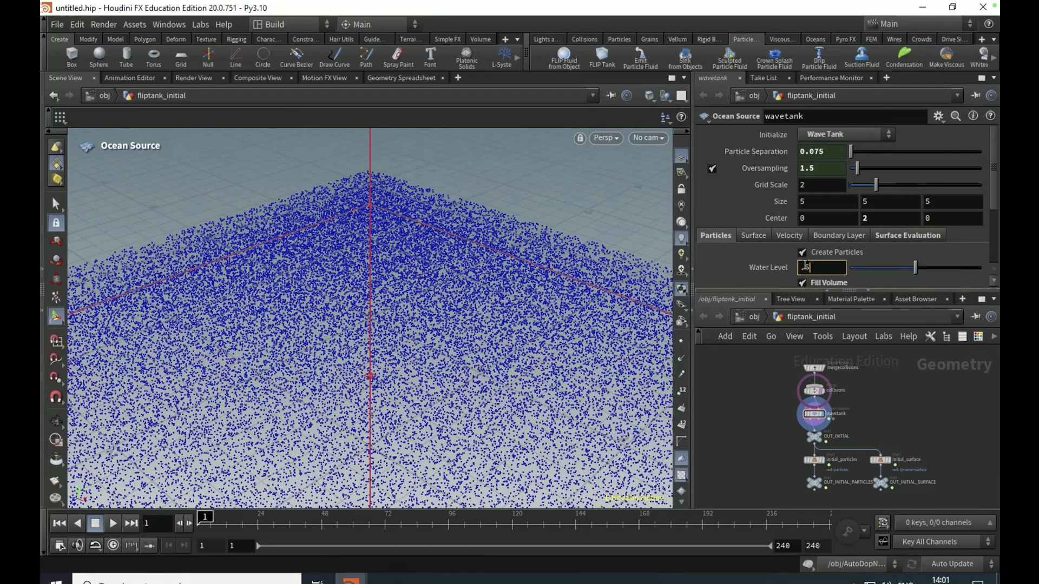
pyautogui.write('.5')
pyautogui.press('Return')
pyautogui.click(835, 134)
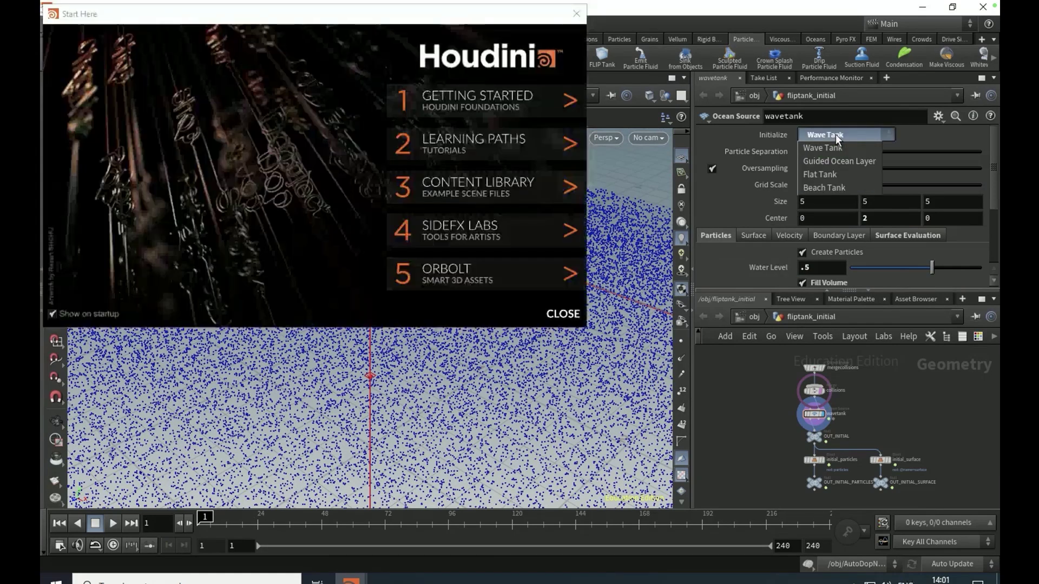
pyautogui.click(830, 185)
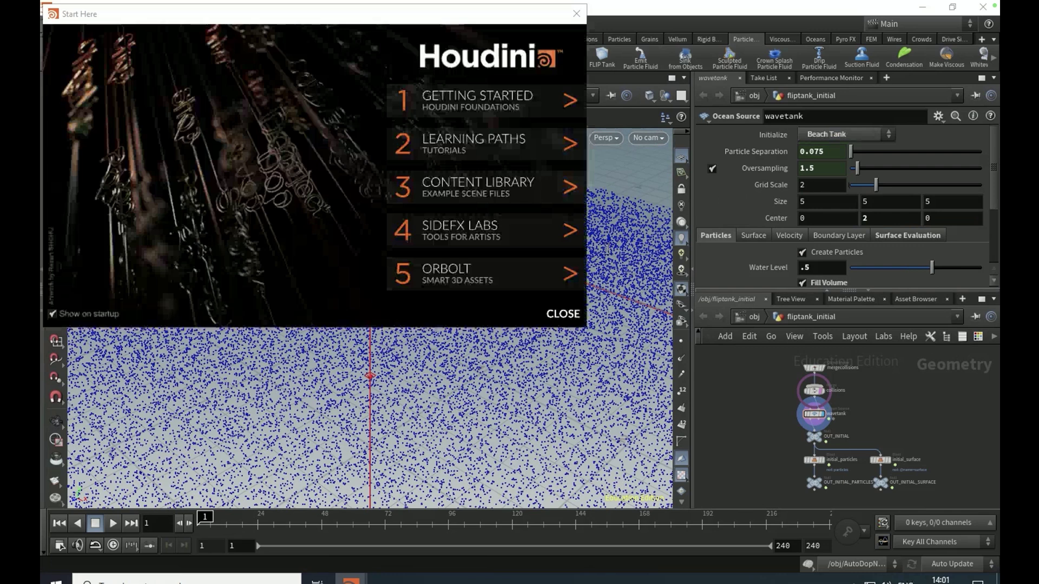
pyautogui.click(563, 313)
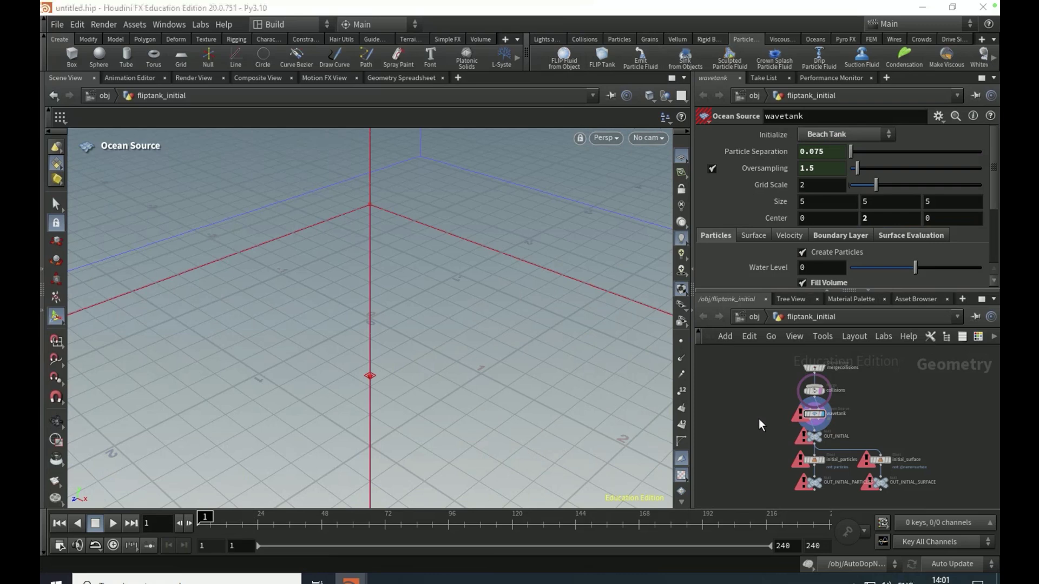
# Step: Add an Ocean Spectrum node and wire its output into the wavetank node
pyautogui.press('Tab')
pyautogui.write('ocean spec')
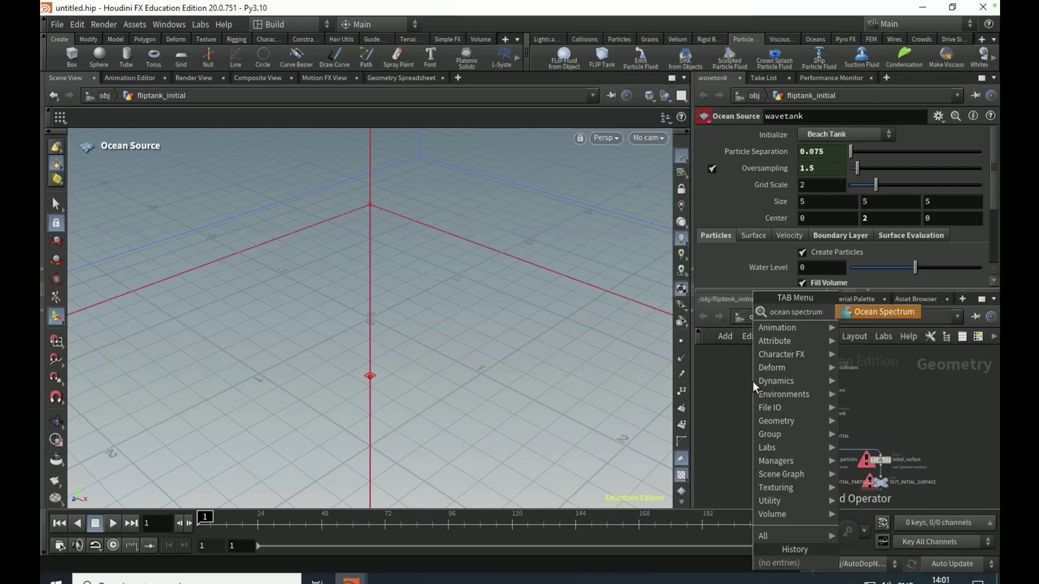
pyautogui.press('Return')
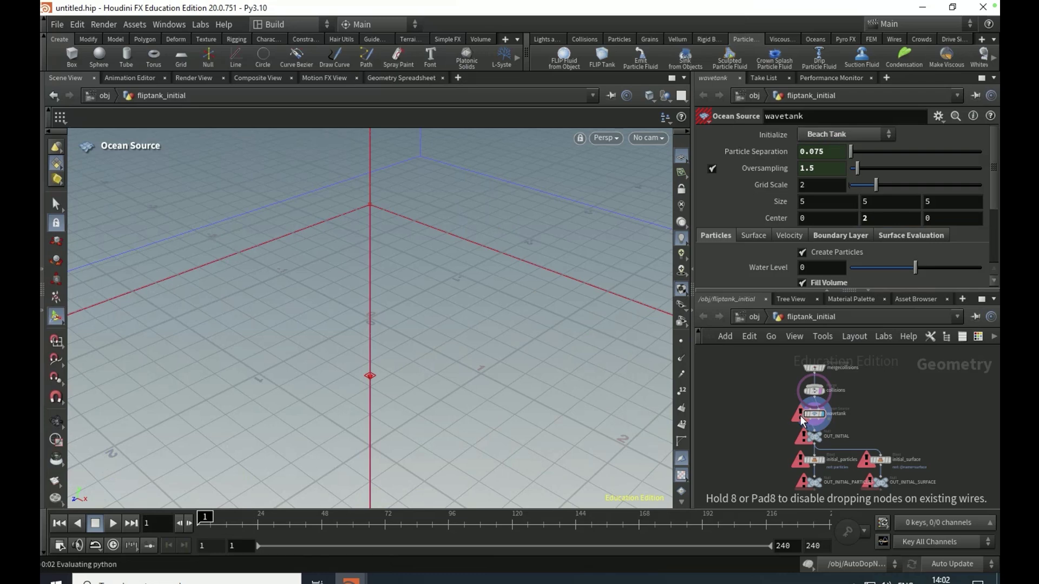
pyautogui.click(802, 415)
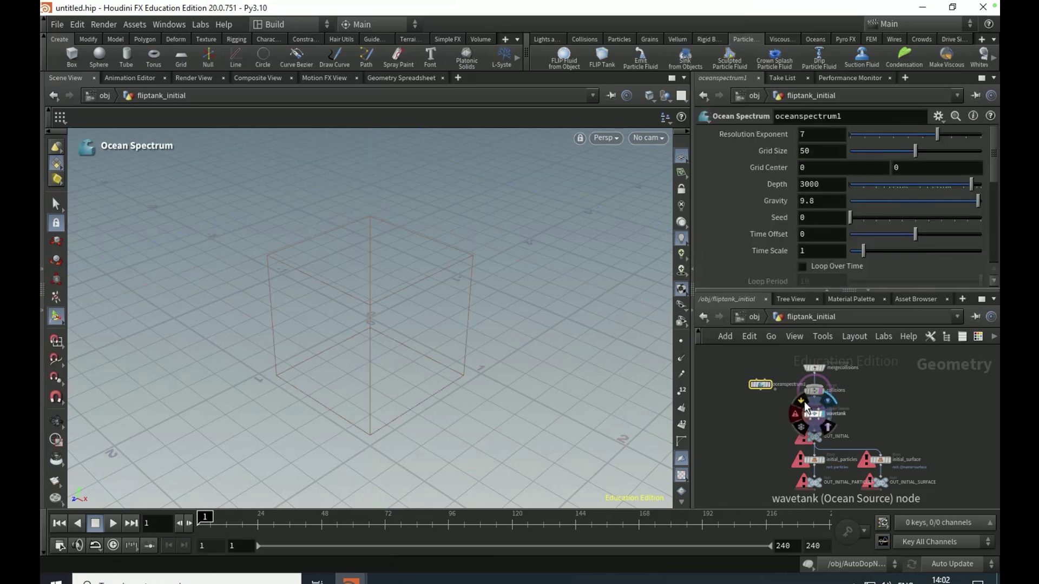
pyautogui.scroll(3, 813, 417)
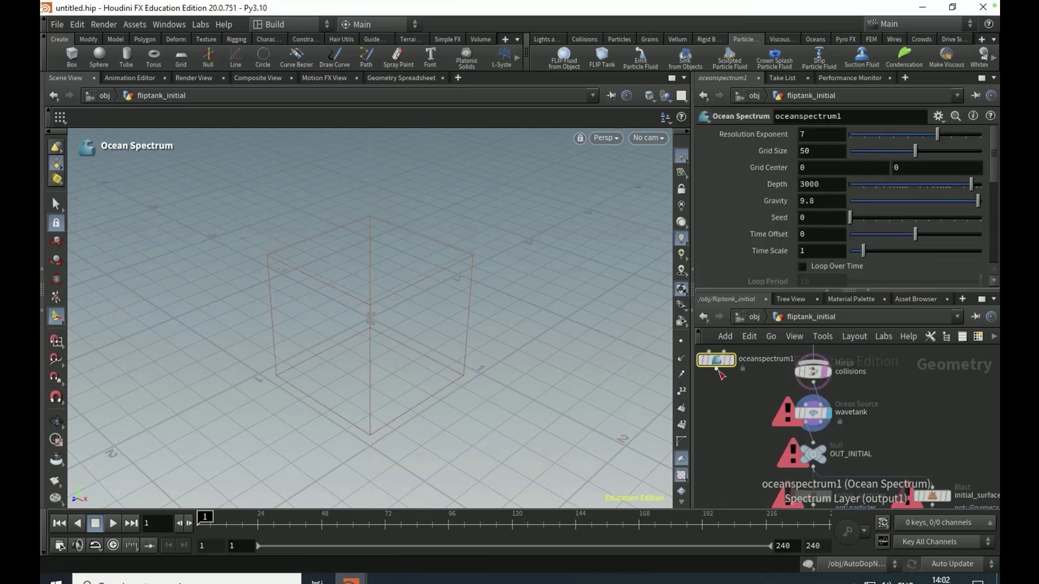
pyautogui.click(717, 370)
pyautogui.click(801, 404)
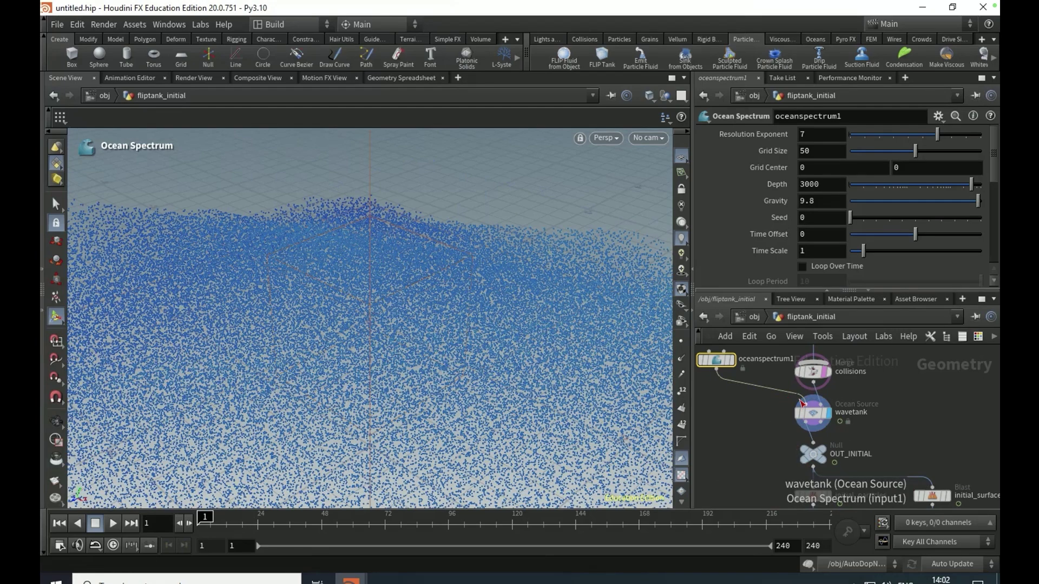
# Step: Set the Ocean Spectrum Resolution Exponent to 10, Swell to .9 and Fetch to 9.6
pyautogui.doubleClick(822, 140)
pyautogui.write('10')
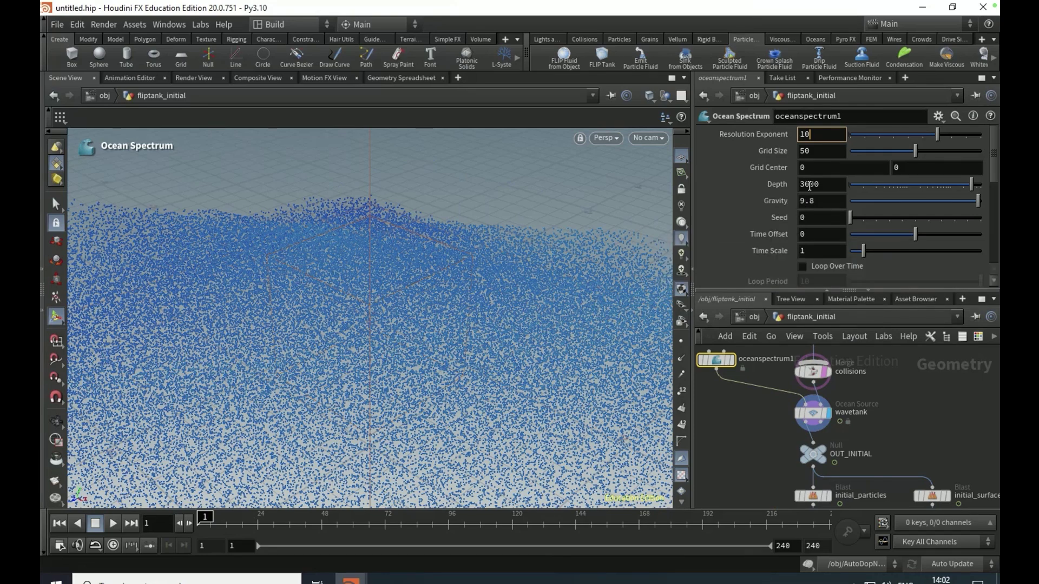
pyautogui.scroll(-5, 763, 257)
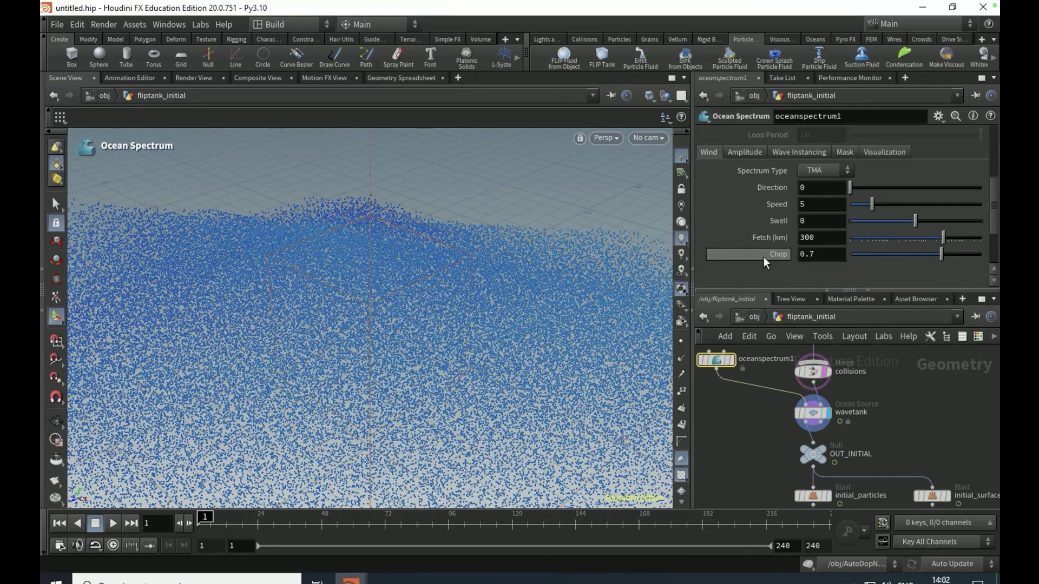
pyautogui.scroll(-1, 794, 219)
pyautogui.doubleClick(811, 205)
pyautogui.write('.')
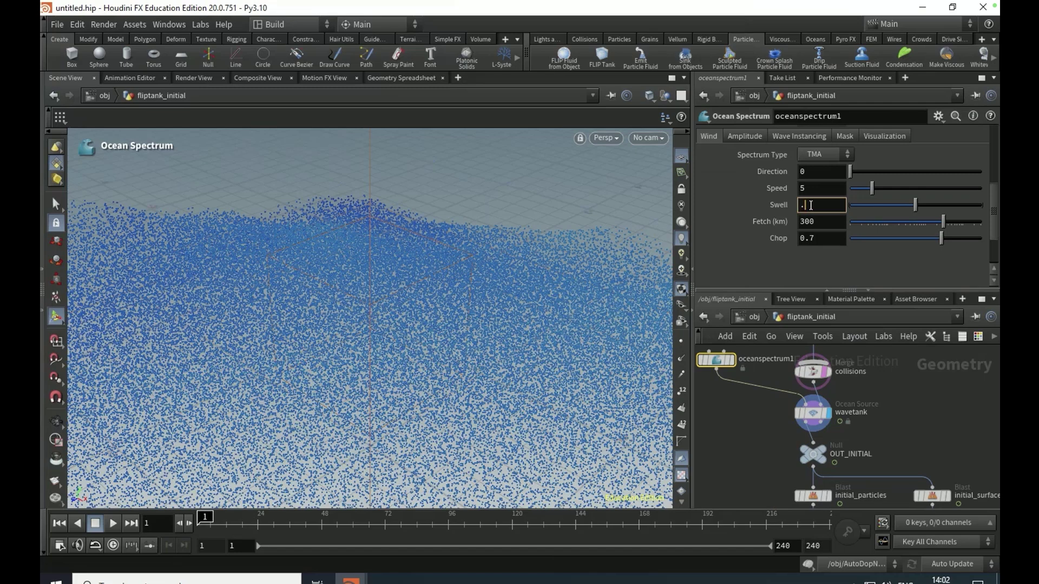
pyautogui.write('9')
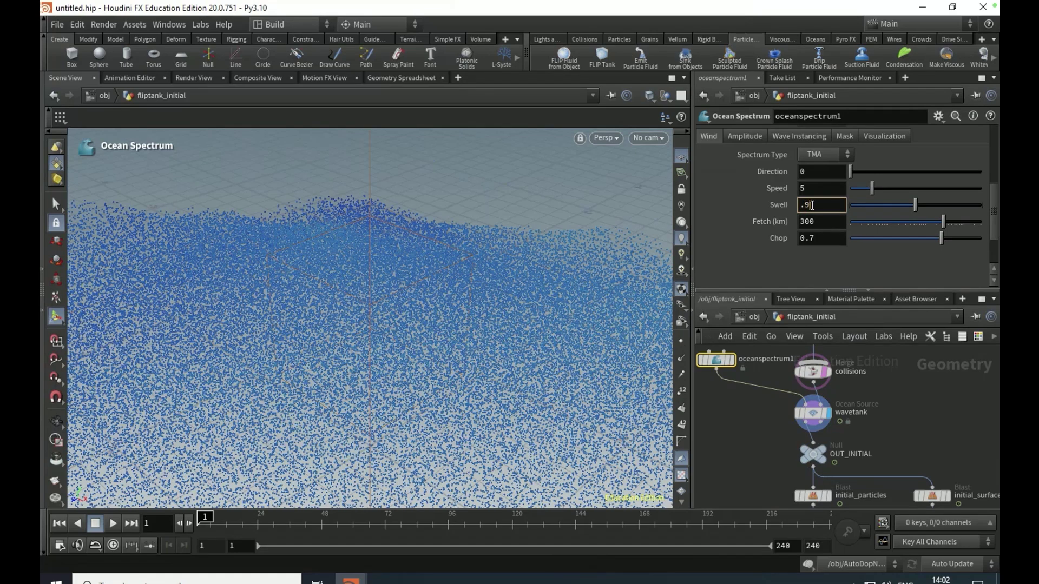
pyautogui.doubleClick(818, 221)
pyautogui.write('9.6')
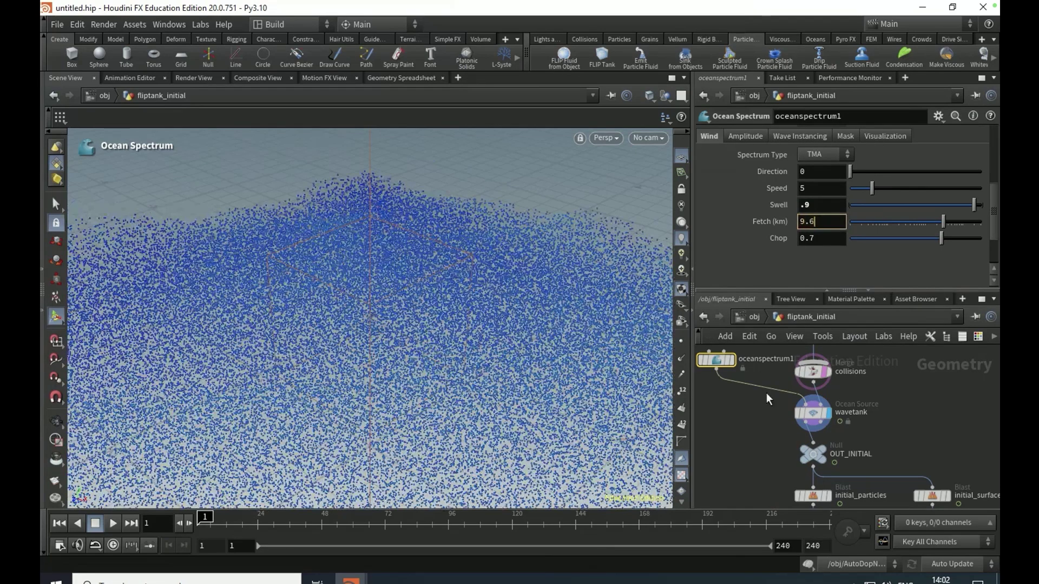
pyautogui.press('Return')
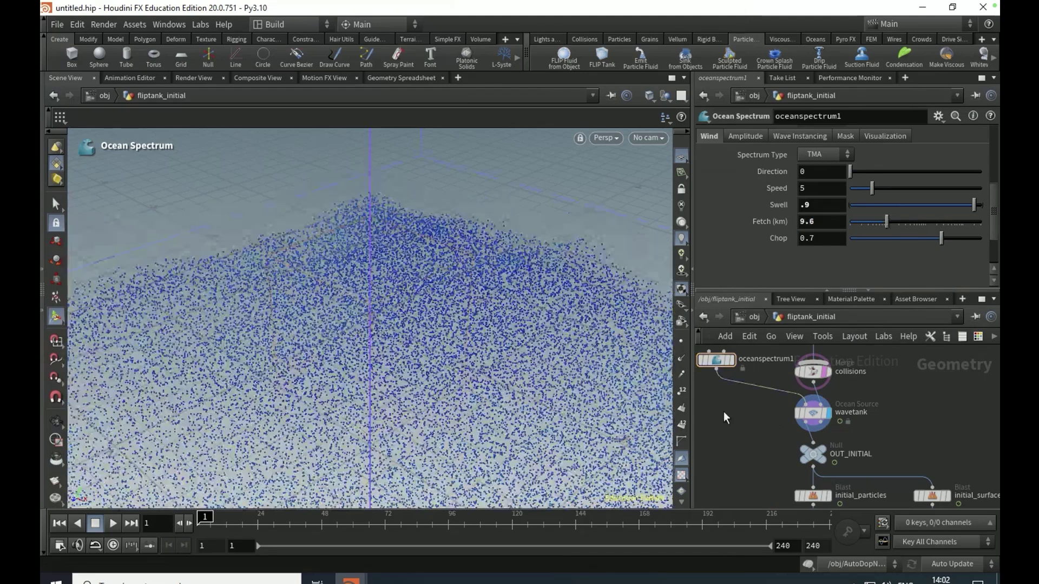
# Step: At /obj, add a Geometry object and rename it Floating_Geo
pyautogui.click(751, 318)
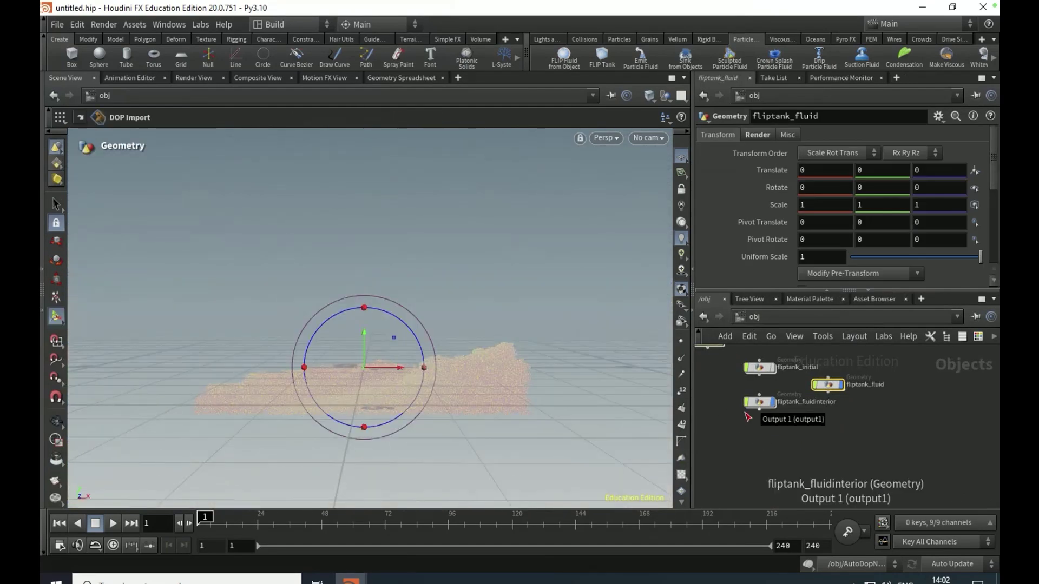
pyautogui.click(802, 433)
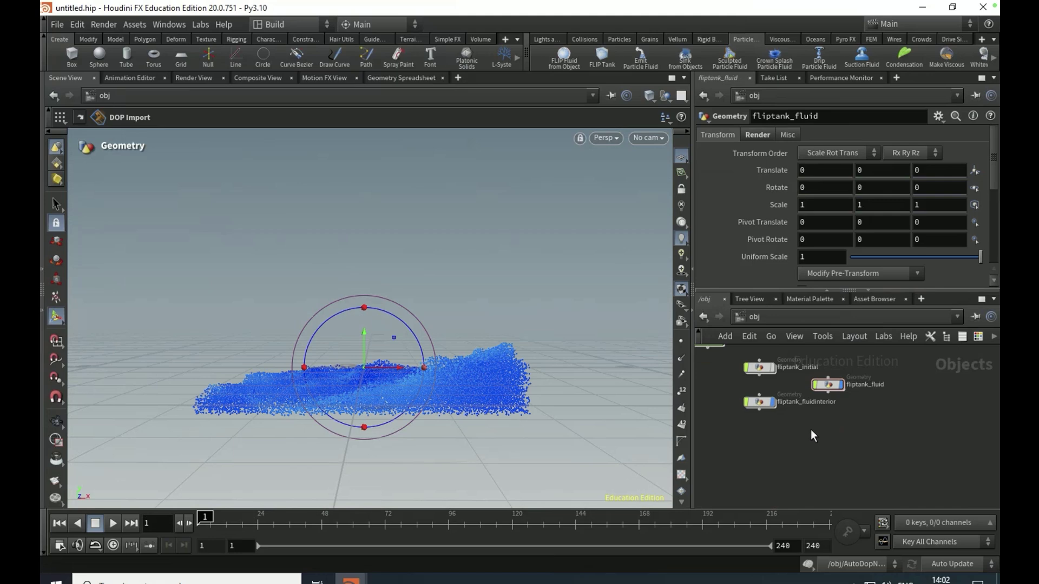
pyautogui.press('Tab')
pyautogui.click(810, 430)
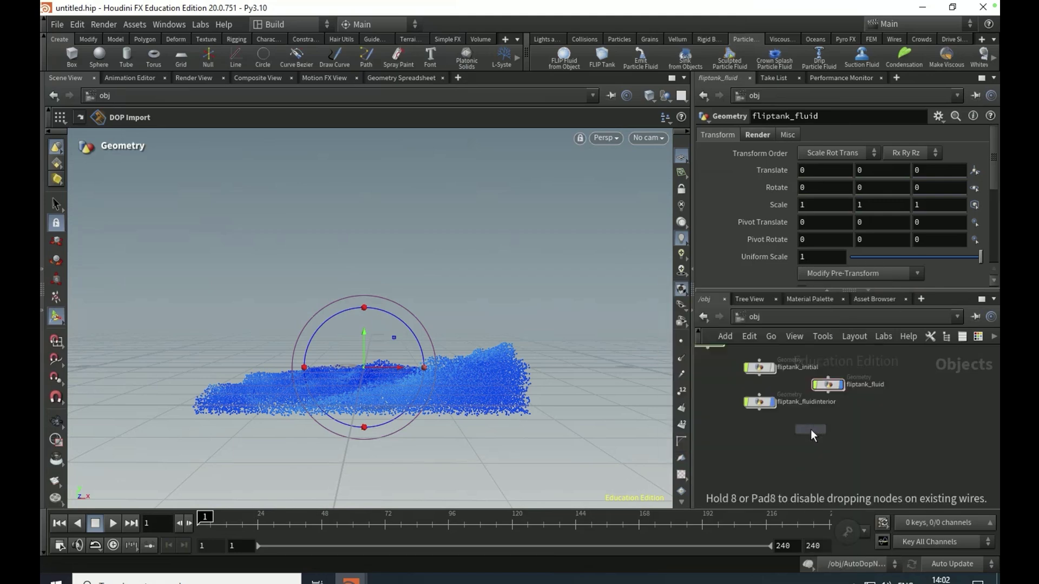
pyautogui.click(809, 430)
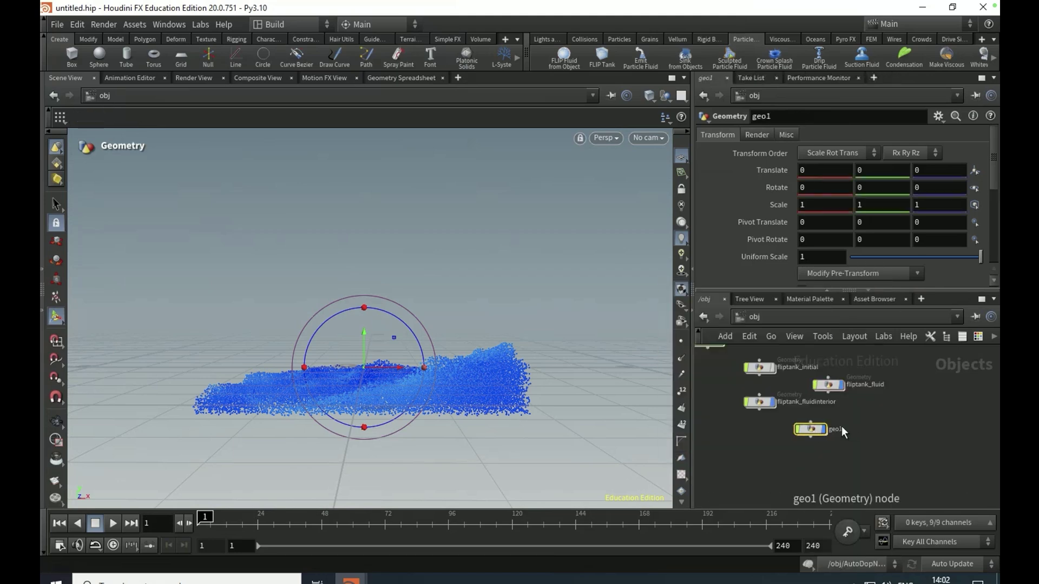
pyautogui.doubleClick(839, 428)
pyautogui.write('Floati')
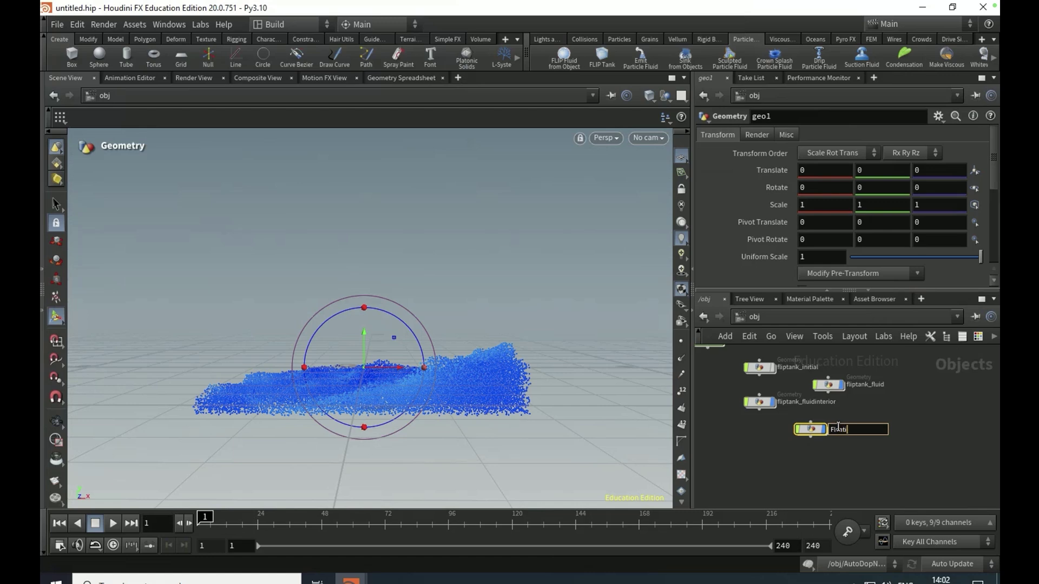
pyautogui.write('ng_Geo')
pyautogui.press('Return')
# Step: Inside Floating_Geo, add a Test Geometry: Rubber Toy node
pyautogui.doubleClick(819, 430)
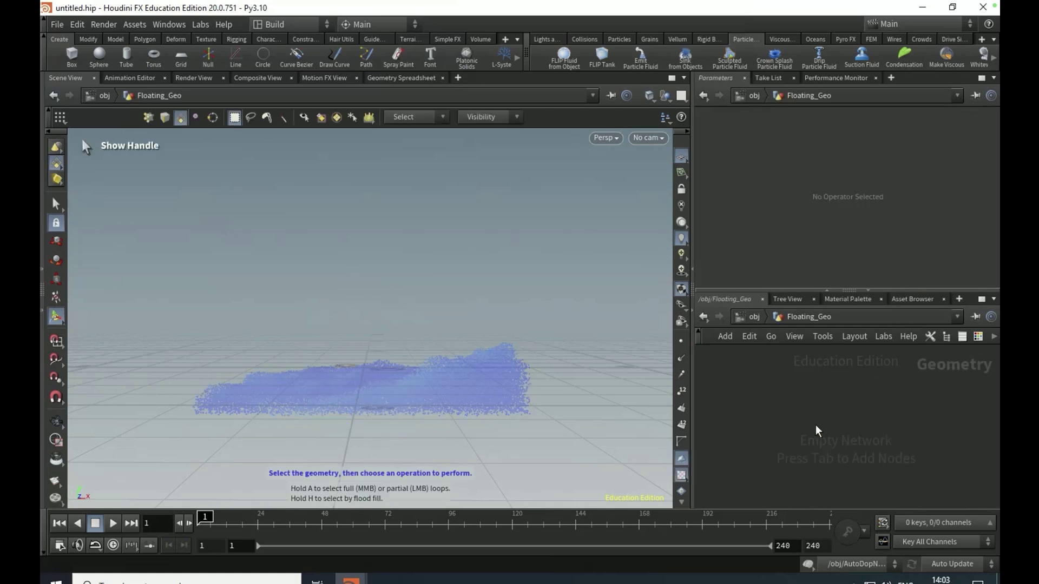
pyautogui.press('Tab')
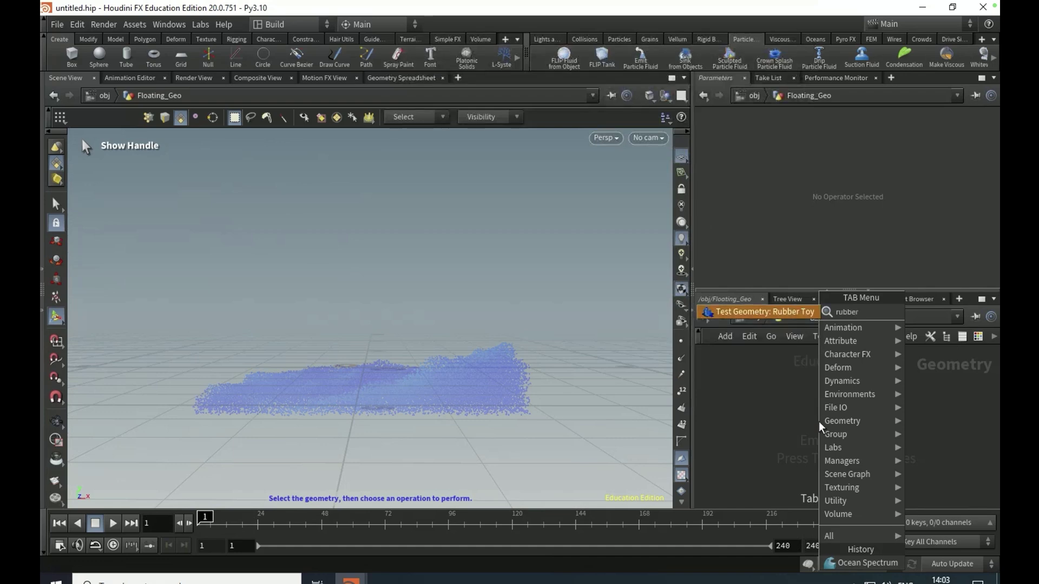
pyautogui.click(819, 421)
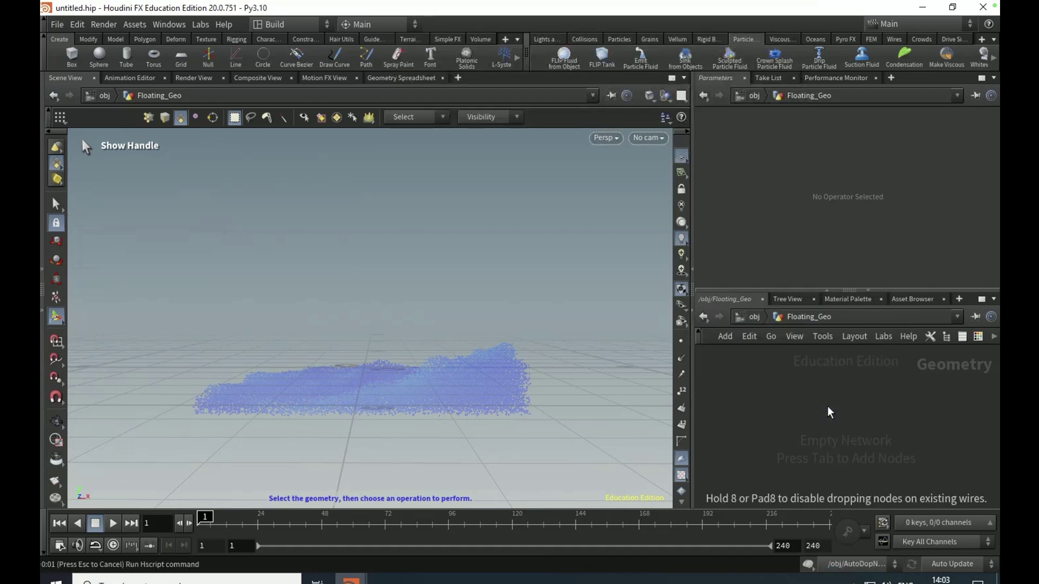
pyautogui.click(828, 411)
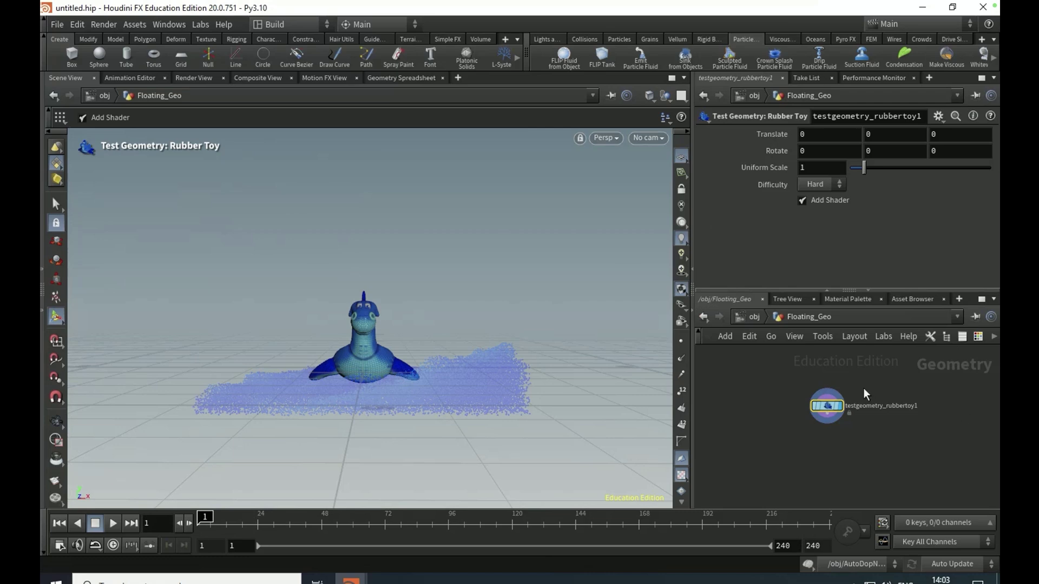
# Step: Add a Transform node wired below the rubber toy
pyautogui.click(826, 425)
pyautogui.press('Tab')
pyautogui.write('trans')
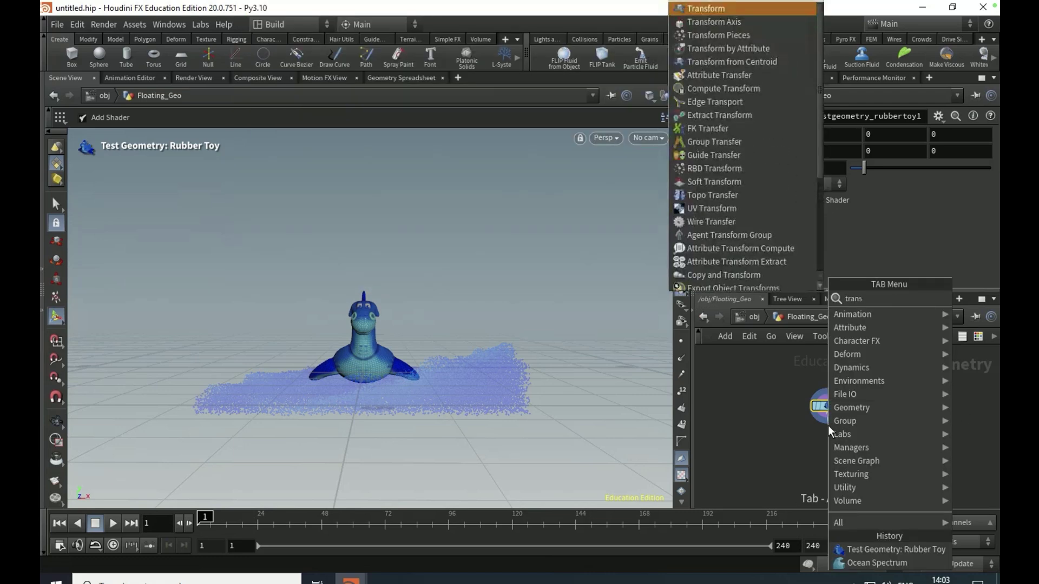
pyautogui.click(772, 295)
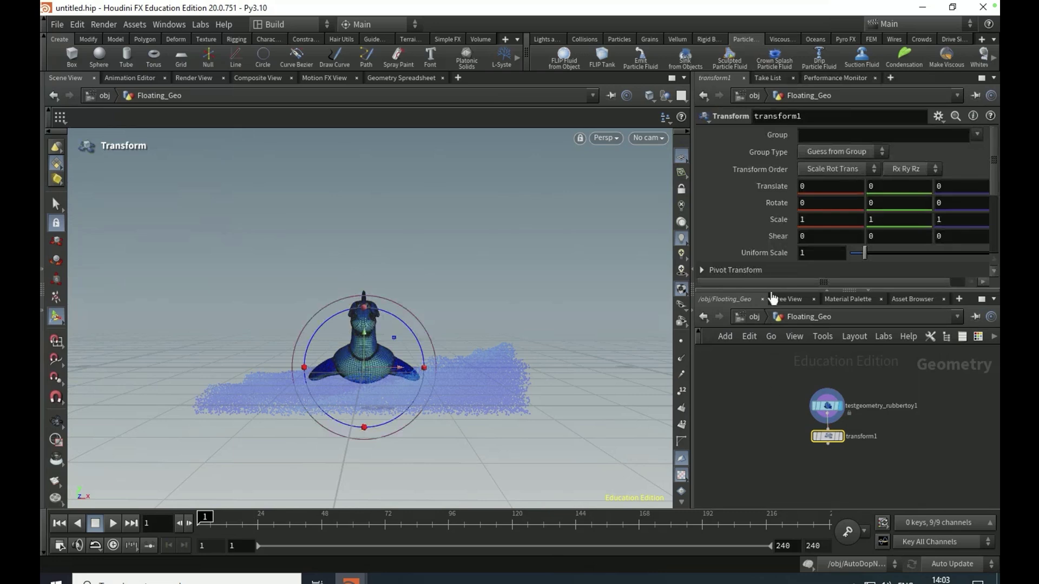
# Step: Set the Transform's Uniform Scale to .5 and Translate Y to 1, then return to /obj
pyautogui.click(809, 253)
pyautogui.write('.5')
pyautogui.press('Return')
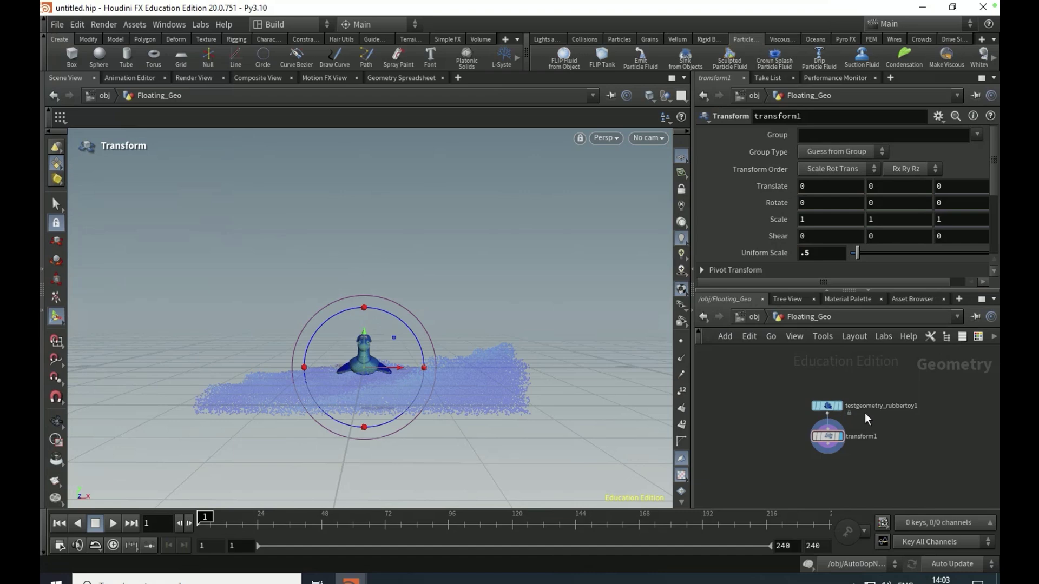
pyautogui.click(879, 188)
pyautogui.write('1')
pyautogui.press('Return')
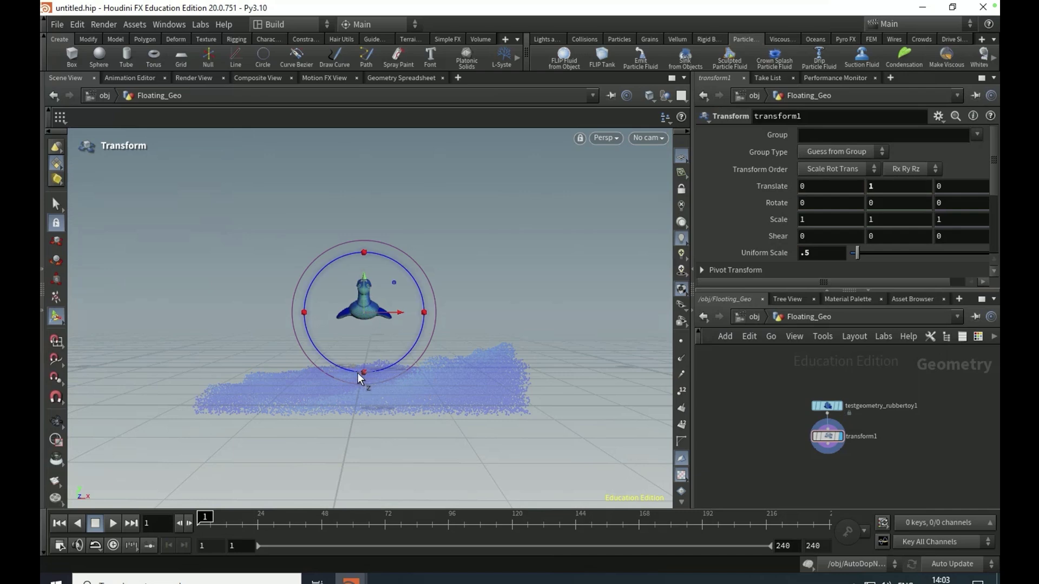
pyautogui.click(744, 317)
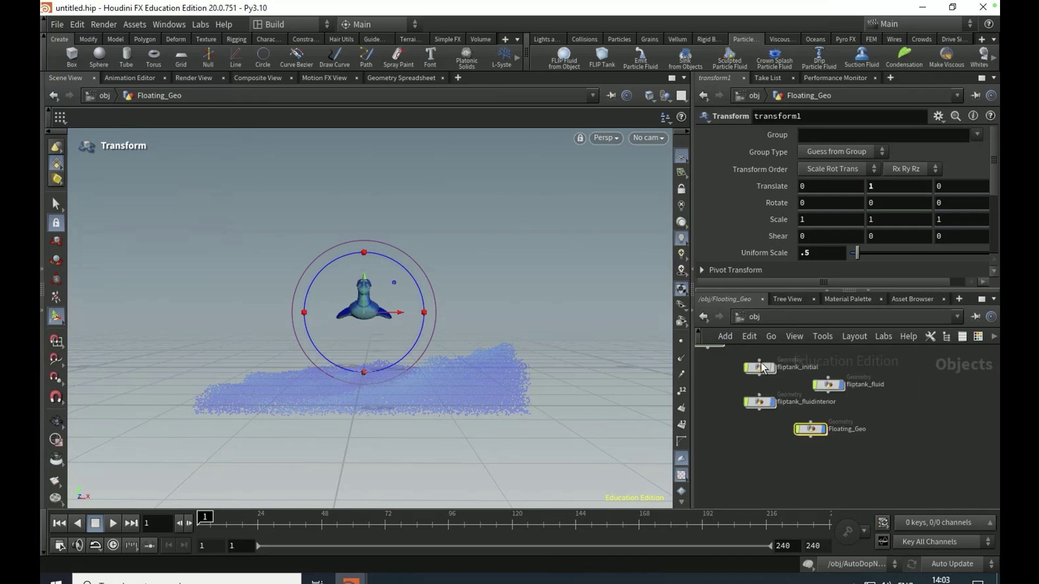
# Step: Make Floating_Geo an RBD Hero Object interacting with the FLIP fluid
pyautogui.click(810, 429)
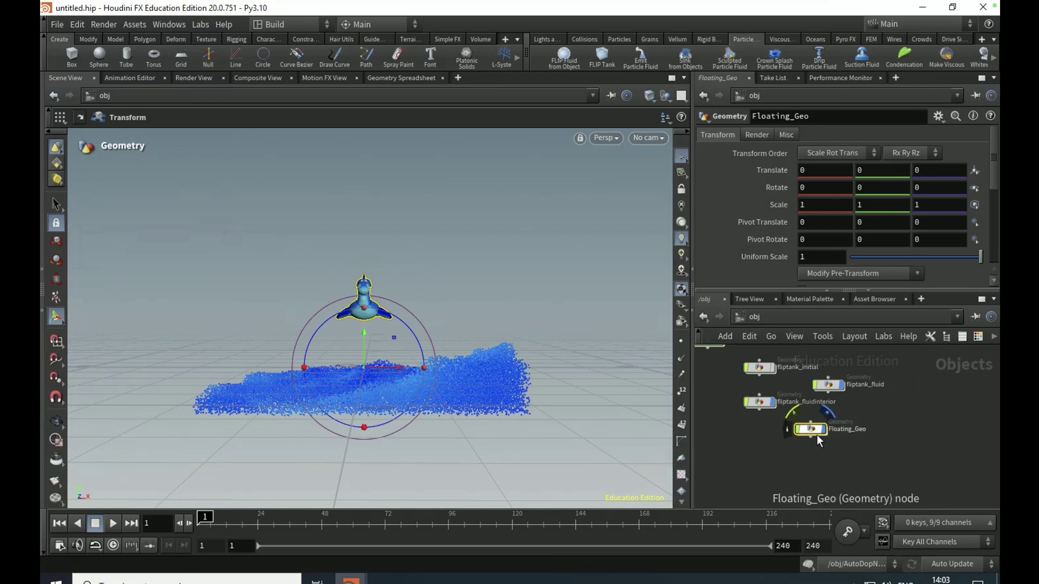
pyautogui.click(584, 38)
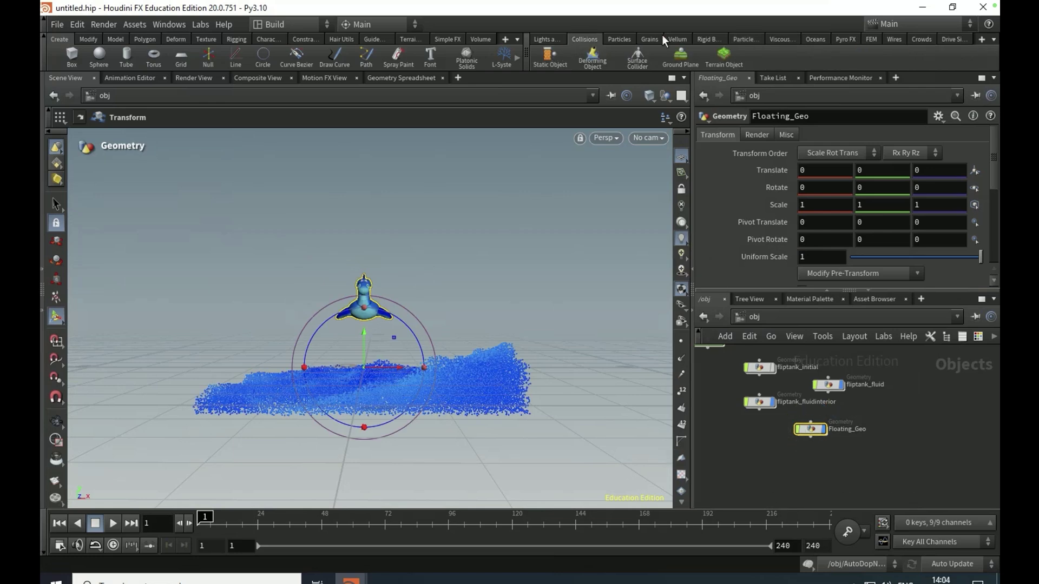
pyautogui.click(703, 40)
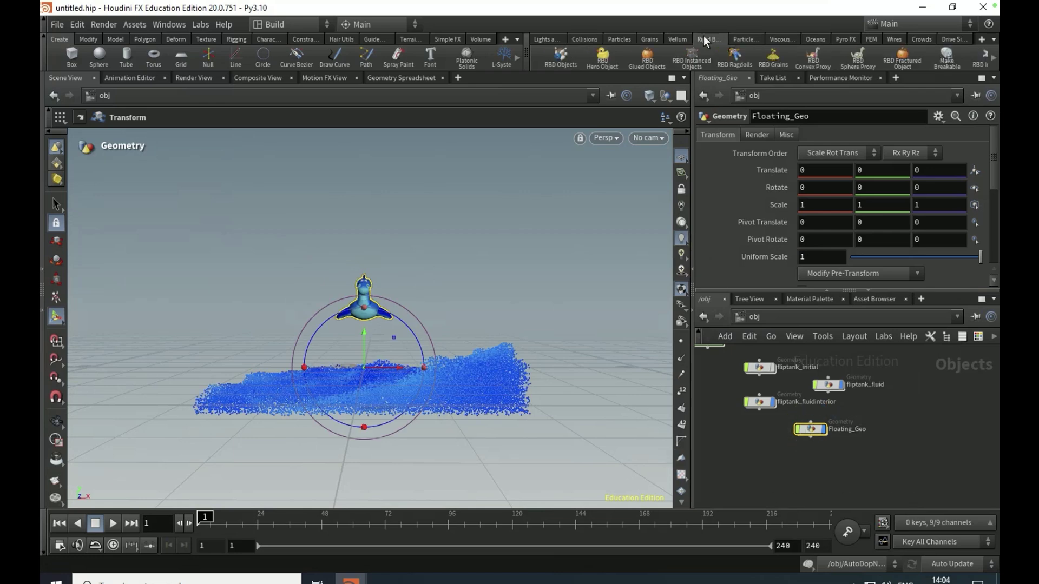
pyautogui.click(605, 56)
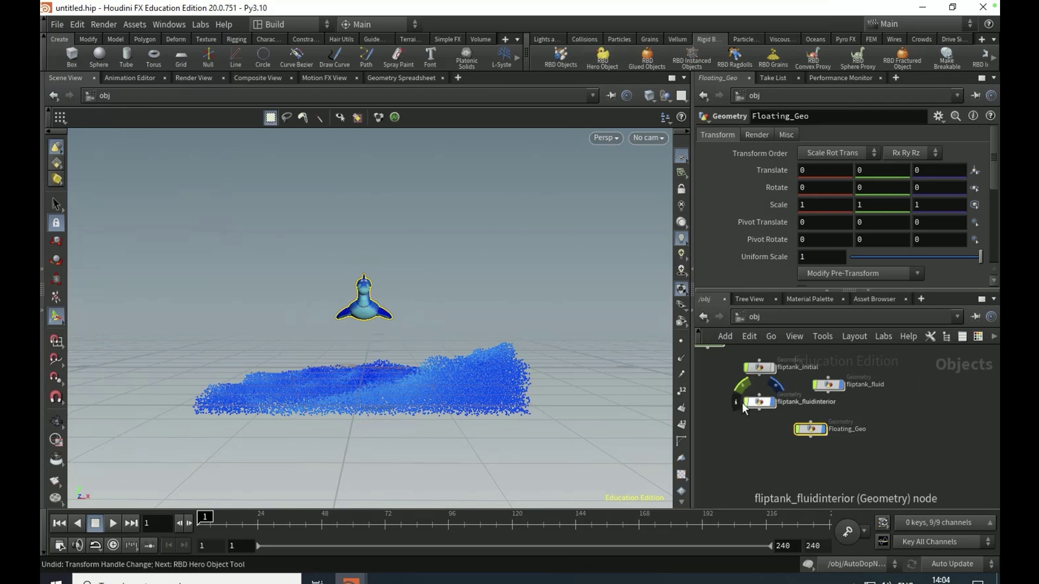
pyautogui.click(759, 402)
pyautogui.press('Return')
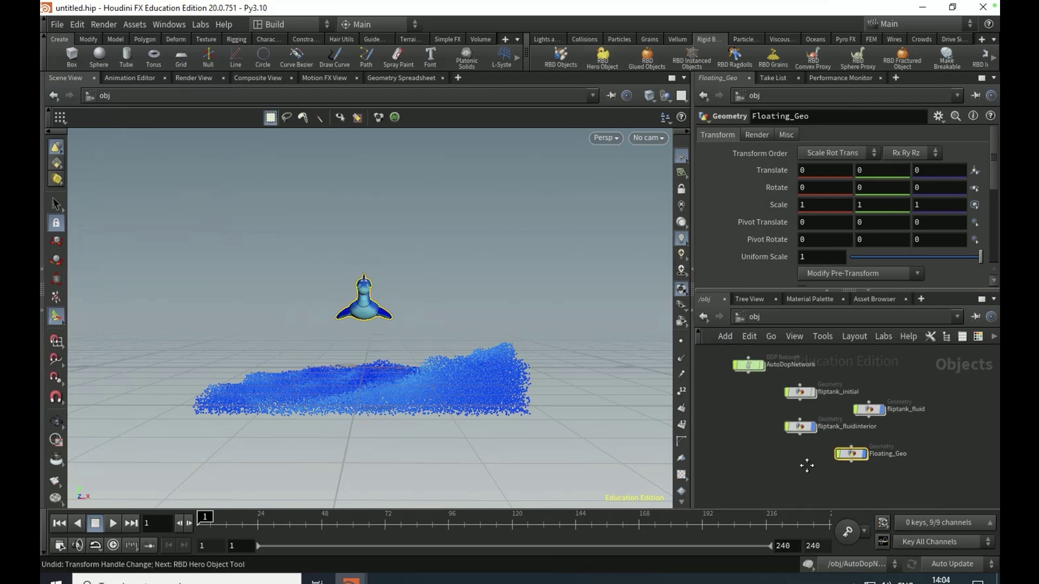
# Step: Enter the AutoDopNetwork and tidy its dynamics node layout with L
pyautogui.click(755, 369)
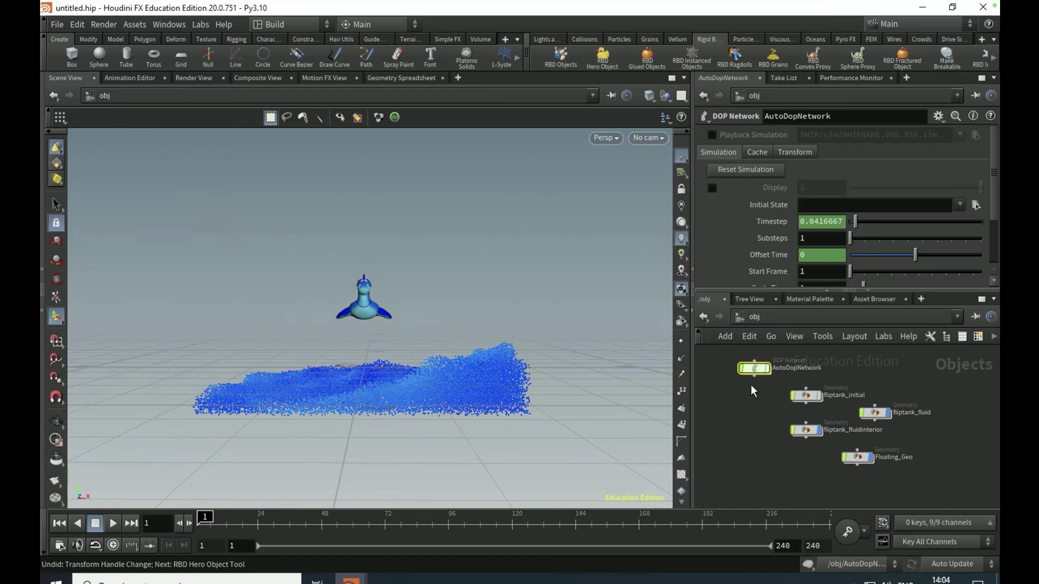
pyautogui.doubleClick(751, 373)
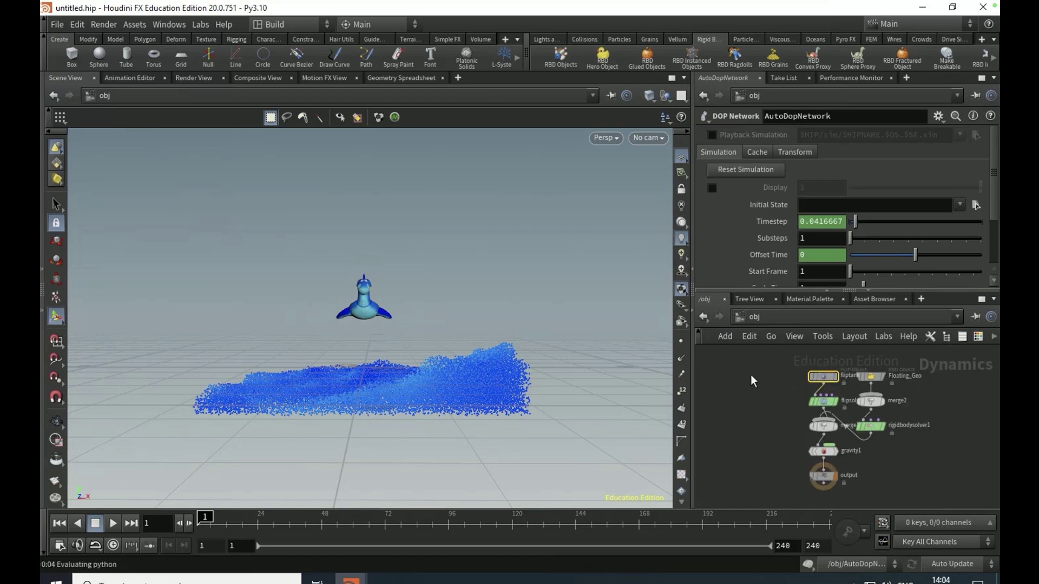
pyautogui.press('l')
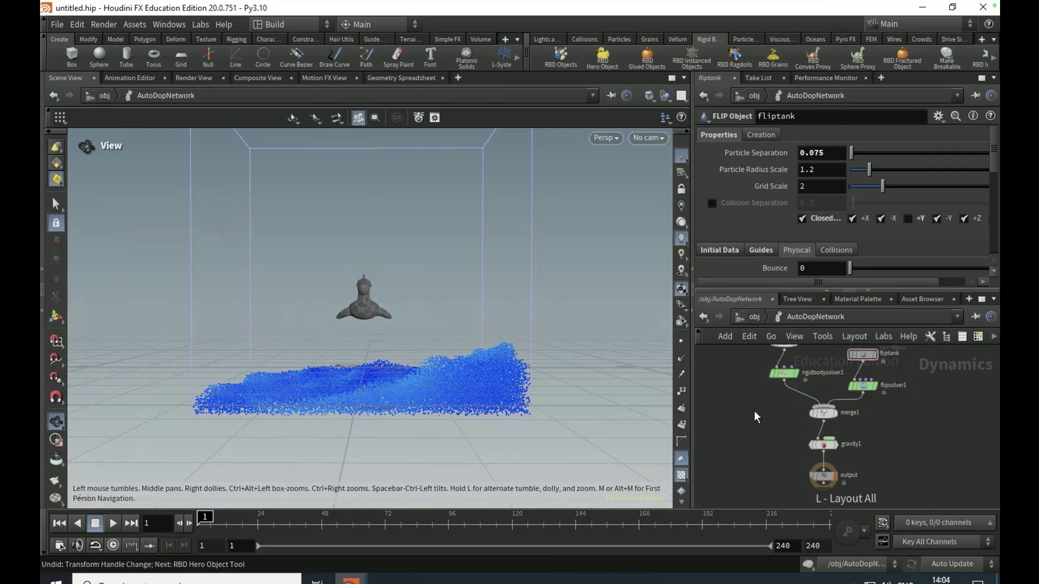
pyautogui.scroll(-2, 754, 410)
pyautogui.scroll(3, 754, 413)
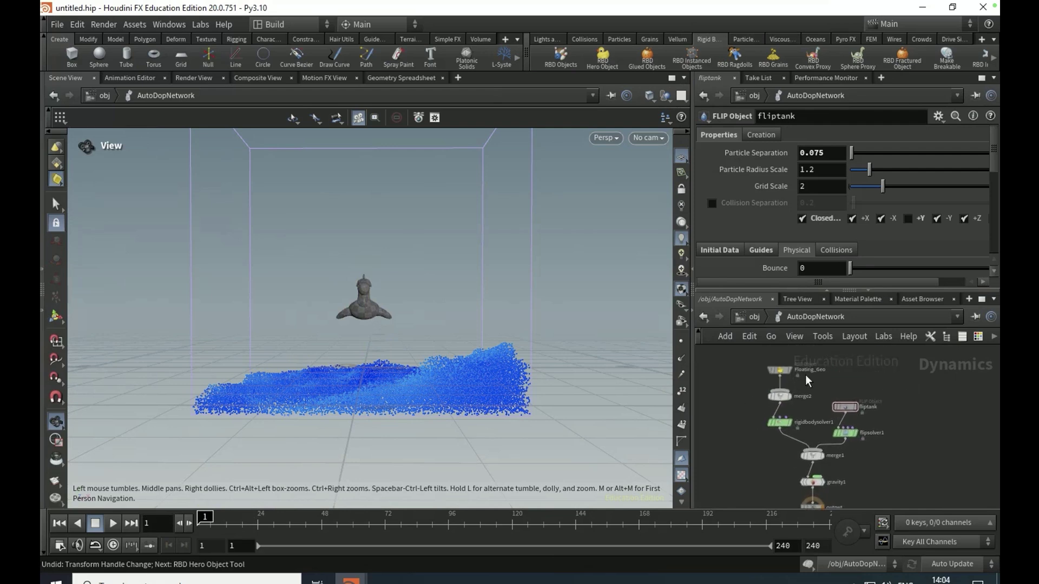
# Step: Add a ground plane and set its Translate Y to -0.612593 beneath the fluid
pyautogui.moveTo(797, 380)
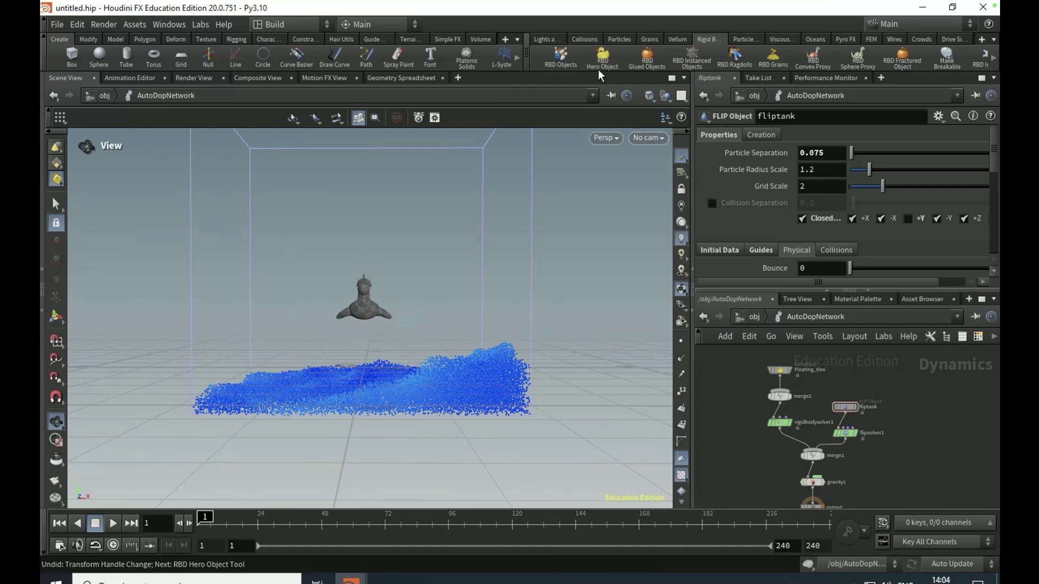
pyautogui.click(586, 40)
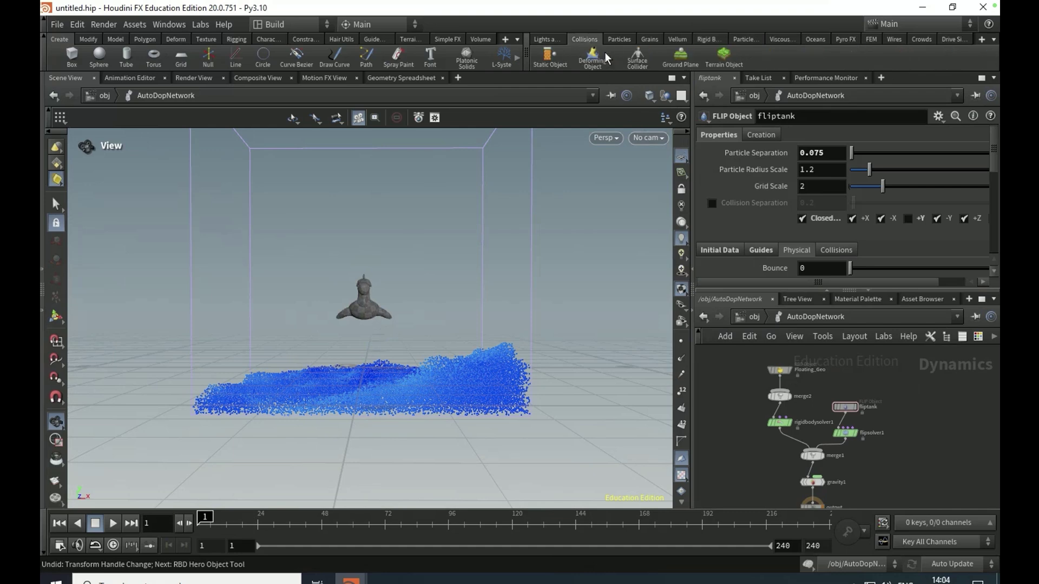
pyautogui.click(682, 56)
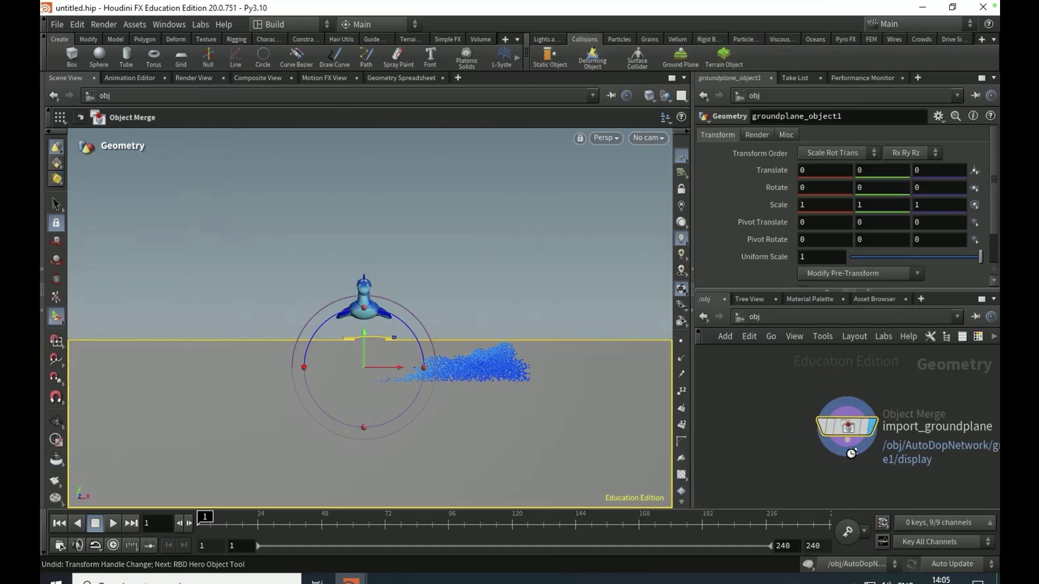
pyautogui.click(753, 96)
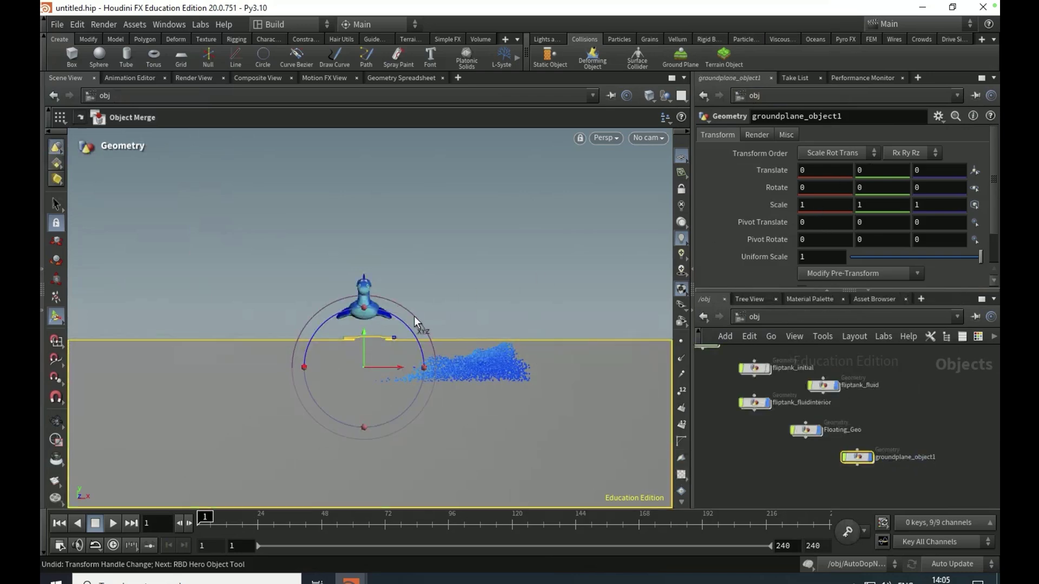
pyautogui.click(873, 176)
pyautogui.write('-0.614816')
pyautogui.press('Return')
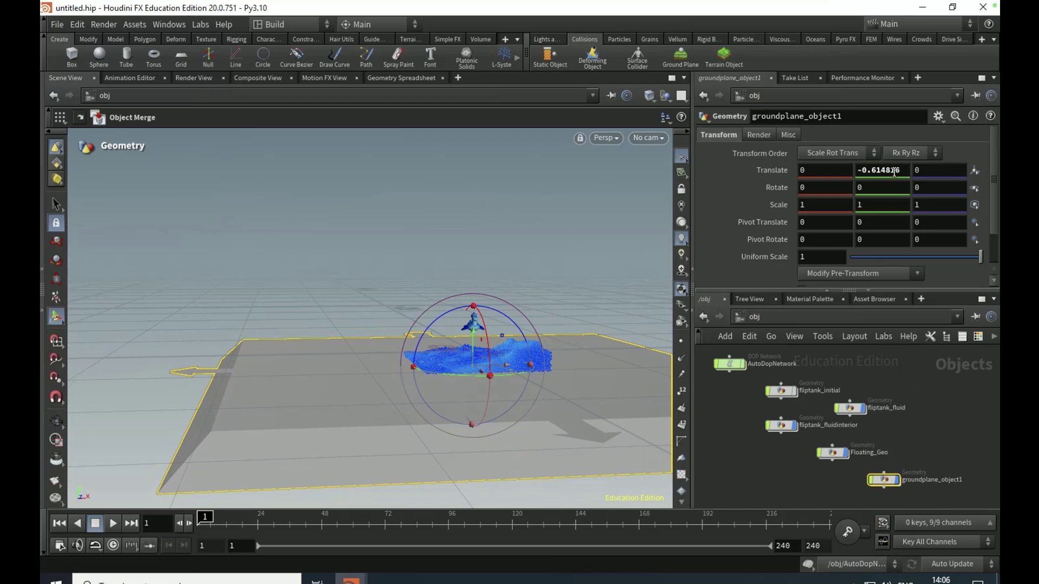
# Step: Switch to the front view and drag the ground plane up slightly, to about -0.51
pyautogui.click(644, 137)
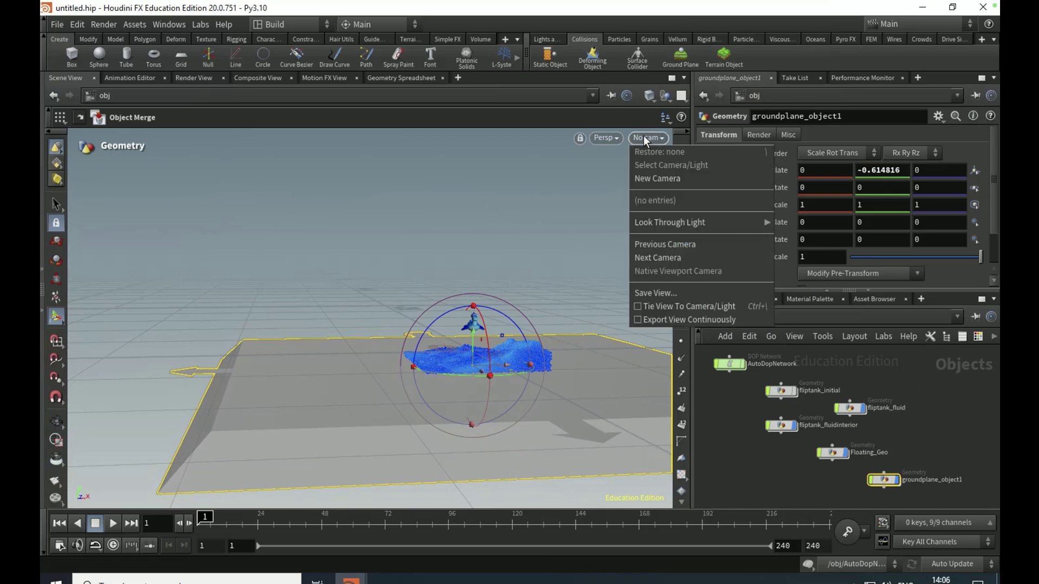
pyautogui.click(647, 137)
pyautogui.click(601, 138)
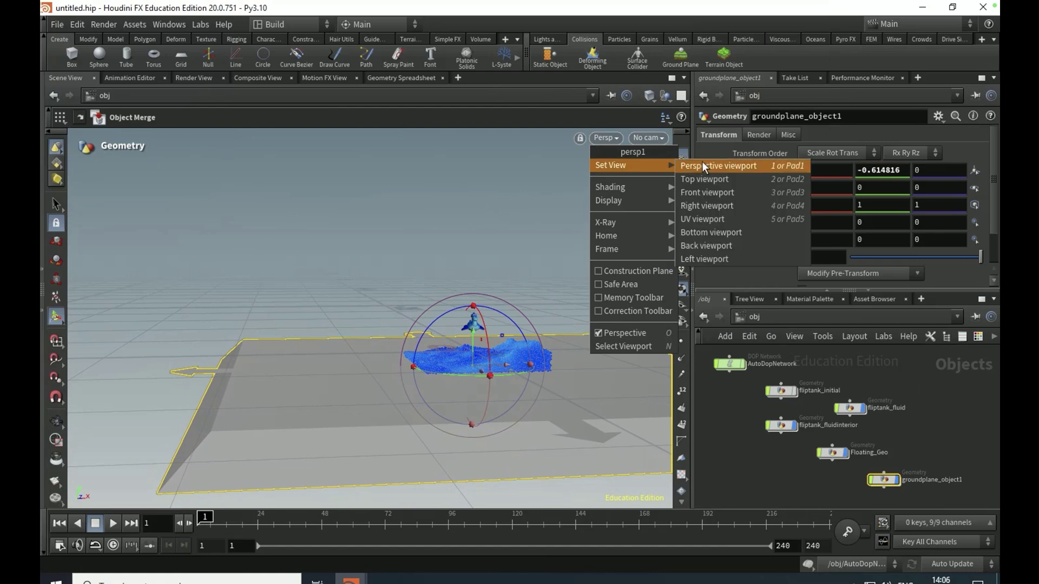
pyautogui.click(704, 189)
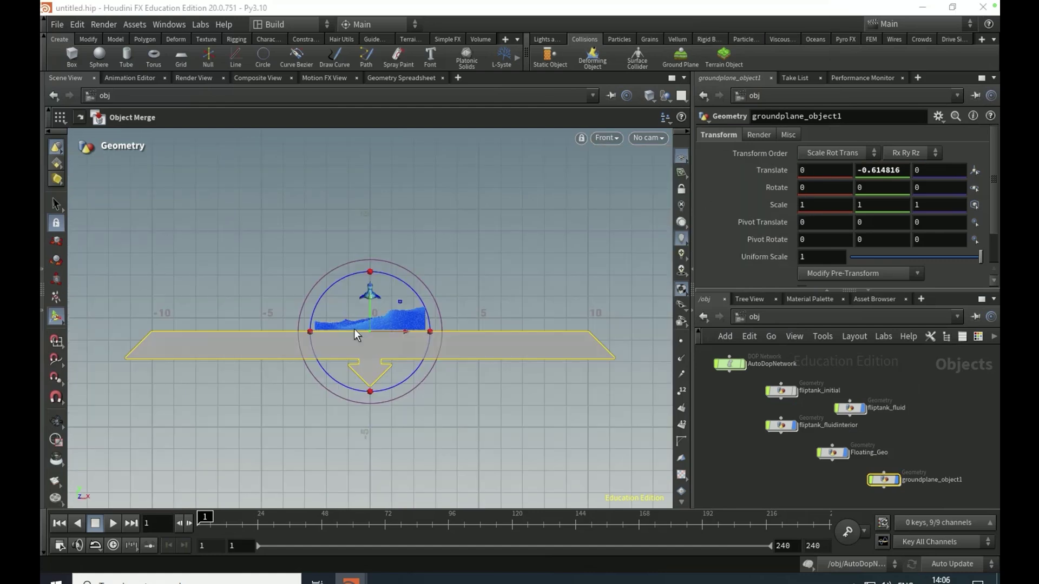
pyautogui.press('Escape')
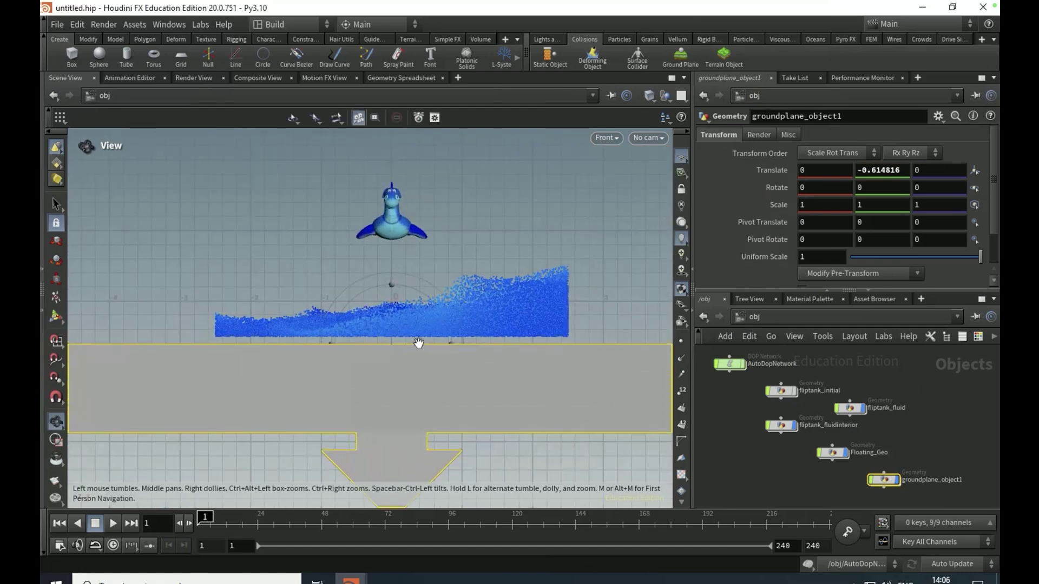
pyautogui.scroll(8, 417, 343)
pyautogui.press('Return')
pyautogui.moveTo(361, 319); pyautogui.dragTo(368, 303)
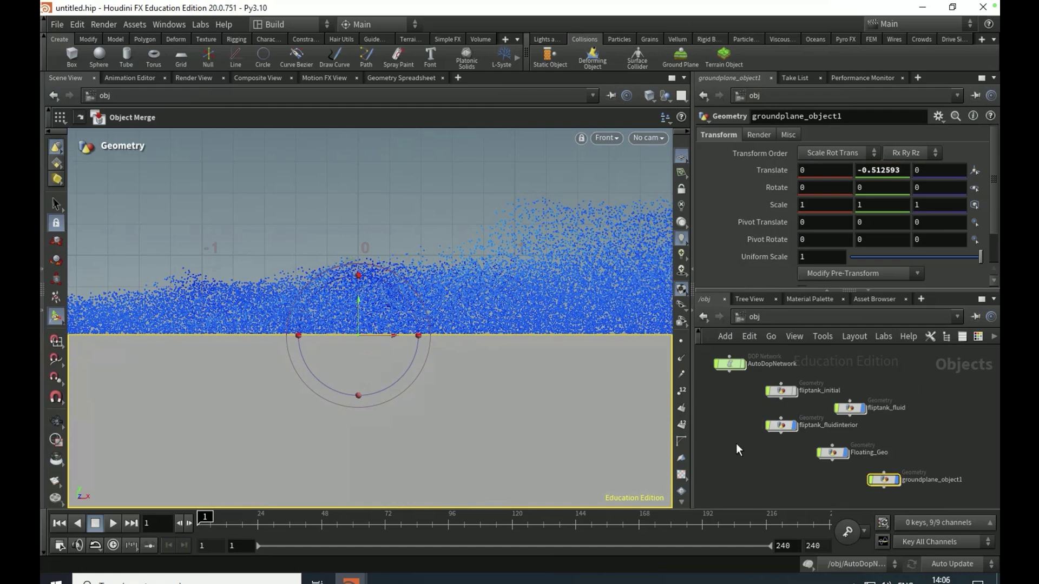
# Step: Clear the selection and return the viewport to the perspective view
pyautogui.click(777, 361)
pyautogui.click(606, 138)
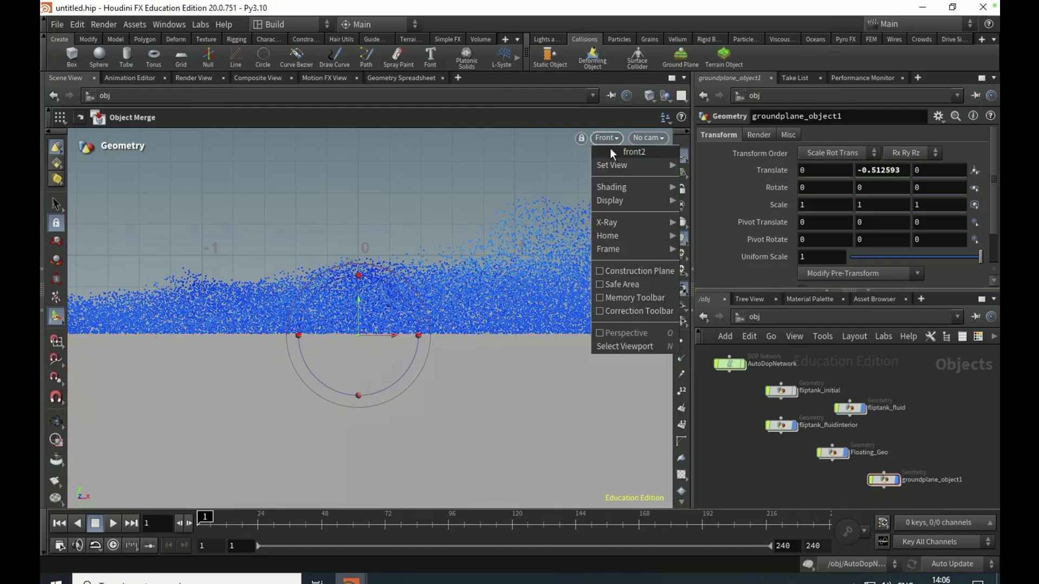
pyautogui.click(609, 148)
pyautogui.click(883, 480)
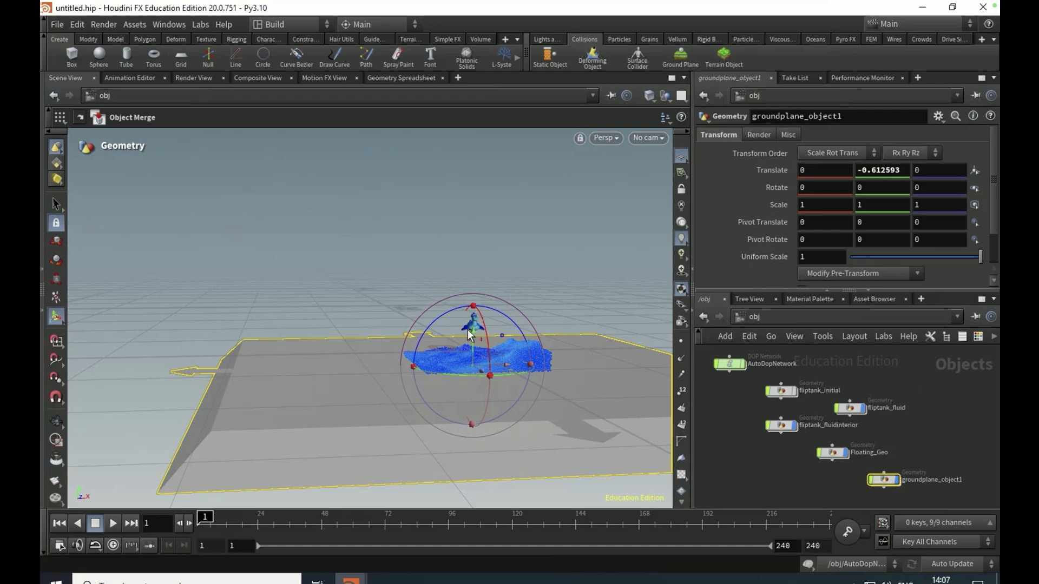
# Step: In AutoDopNetwork, set the Floating_Geo rigid body's Physical density to 3000
pyautogui.doubleClick(728, 362)
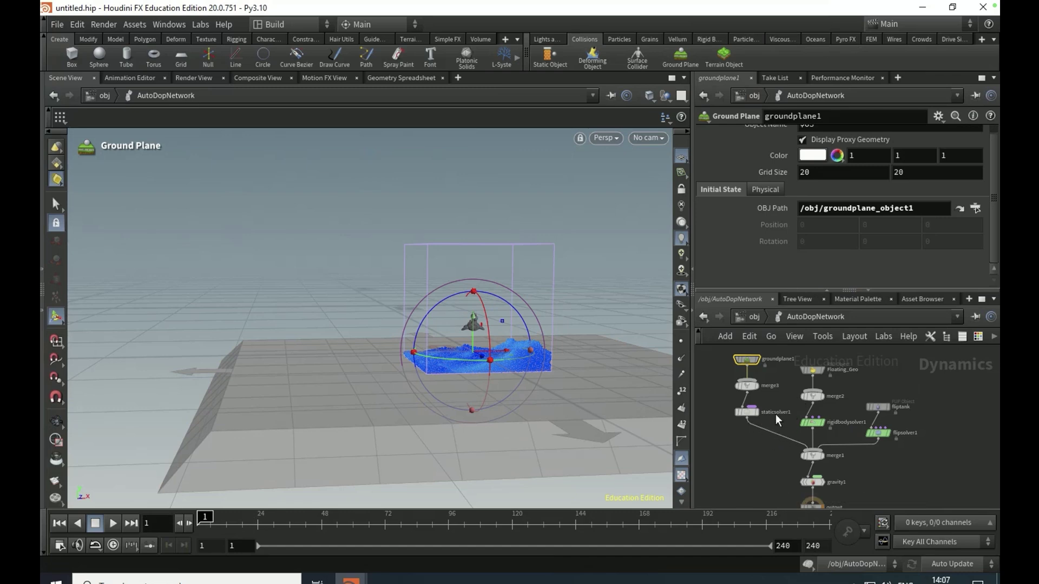
pyautogui.click(811, 368)
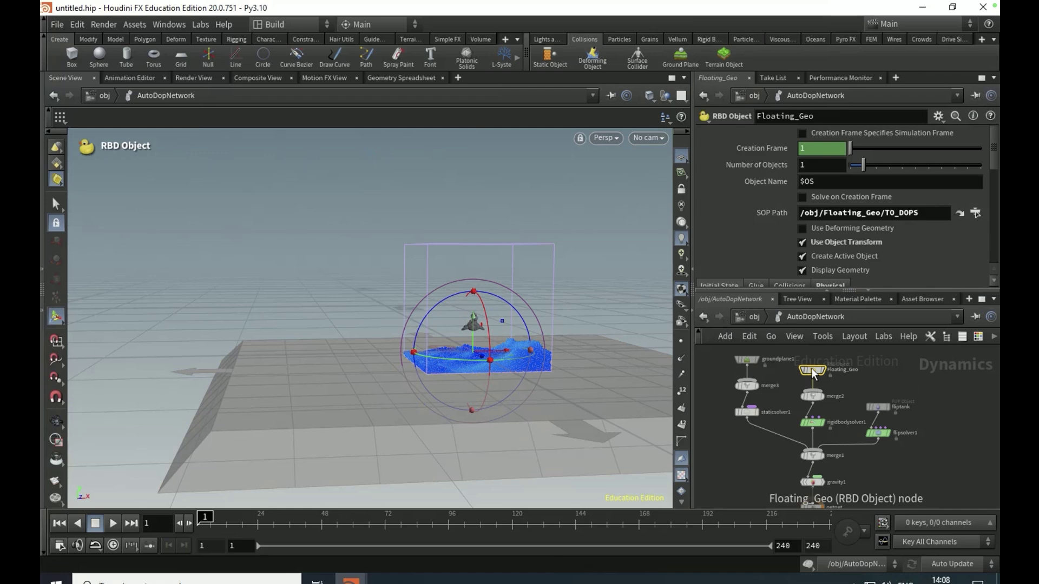
pyautogui.scroll(-3, 777, 232)
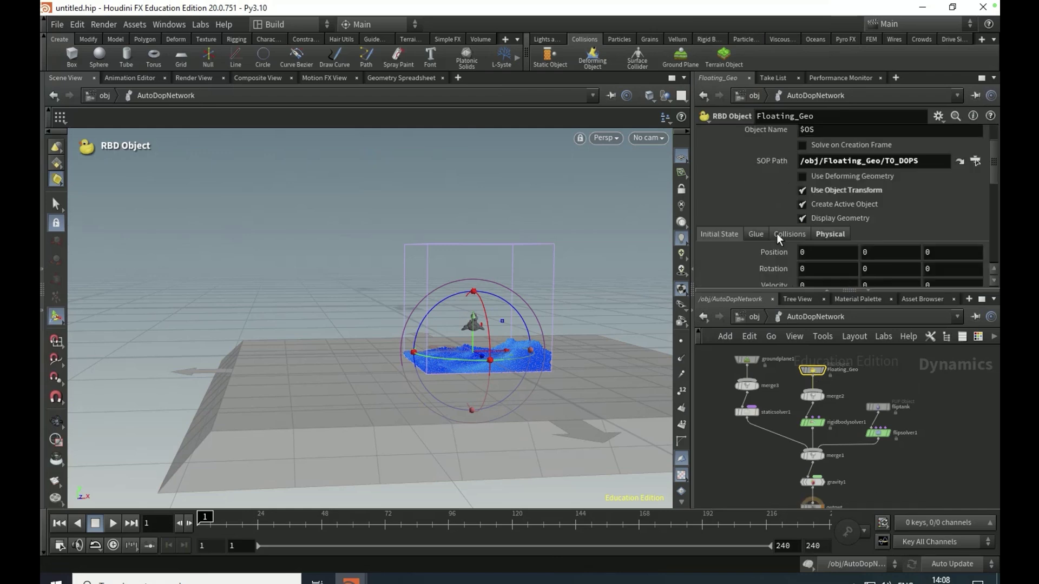
pyautogui.click(822, 215)
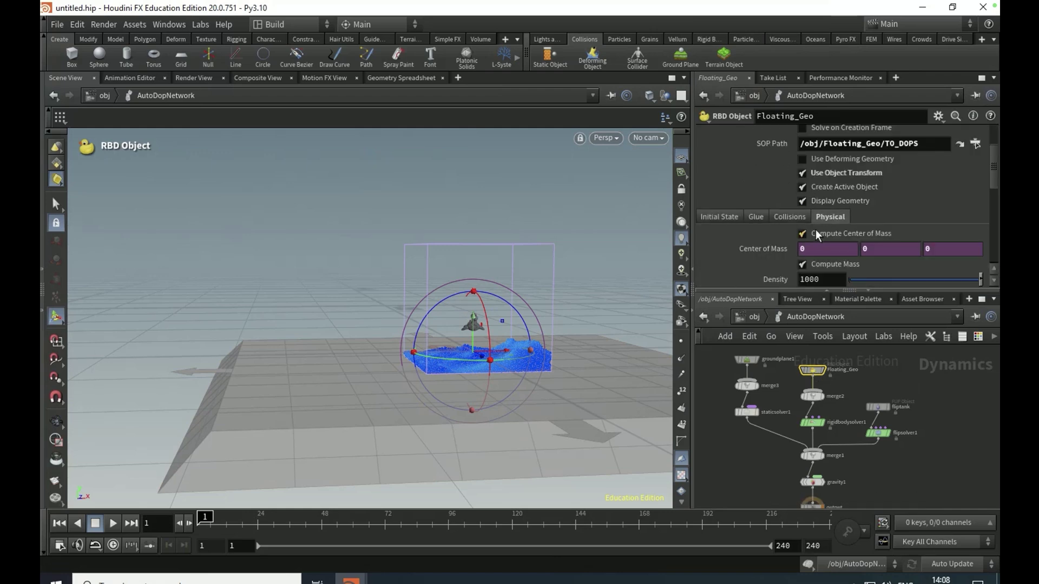
pyautogui.click(810, 279)
pyautogui.write('3000')
pyautogui.press('Return')
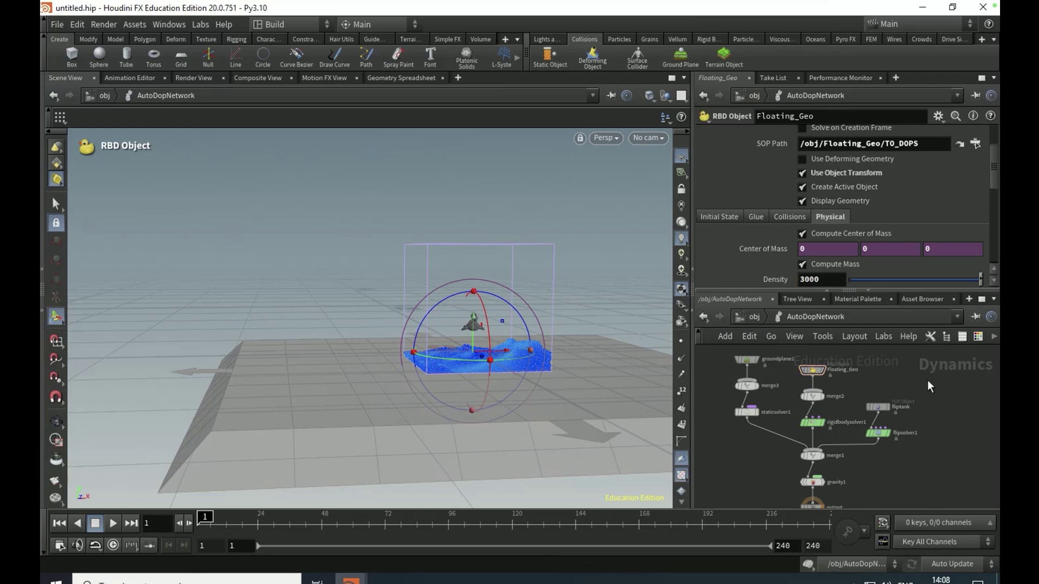
# Step: Set flipsolver1's Volume Motion Feedback Scale to 1
pyautogui.click(877, 433)
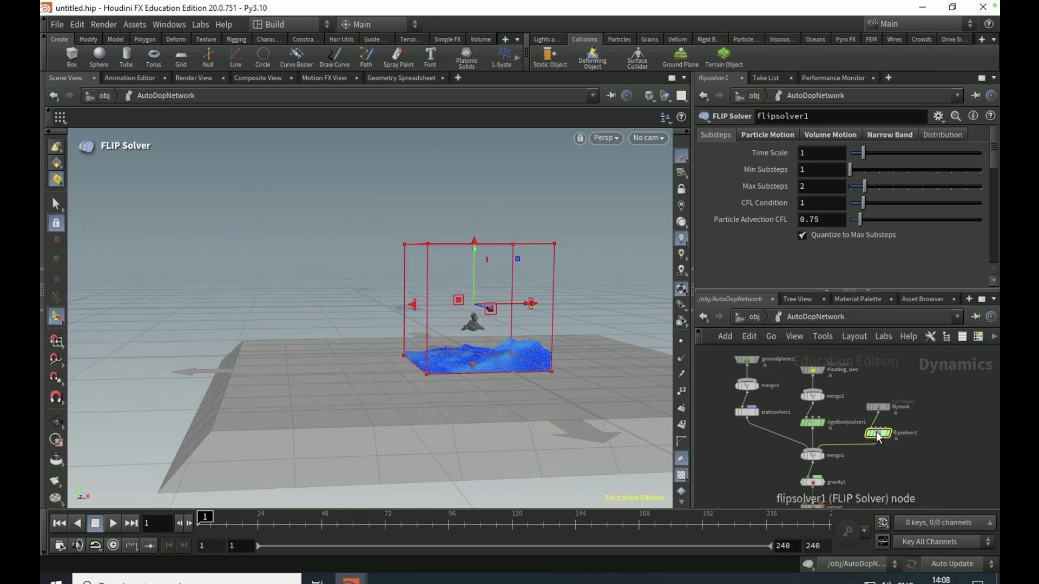
pyautogui.click(819, 136)
pyautogui.scroll(-2, 819, 134)
pyautogui.click(972, 217)
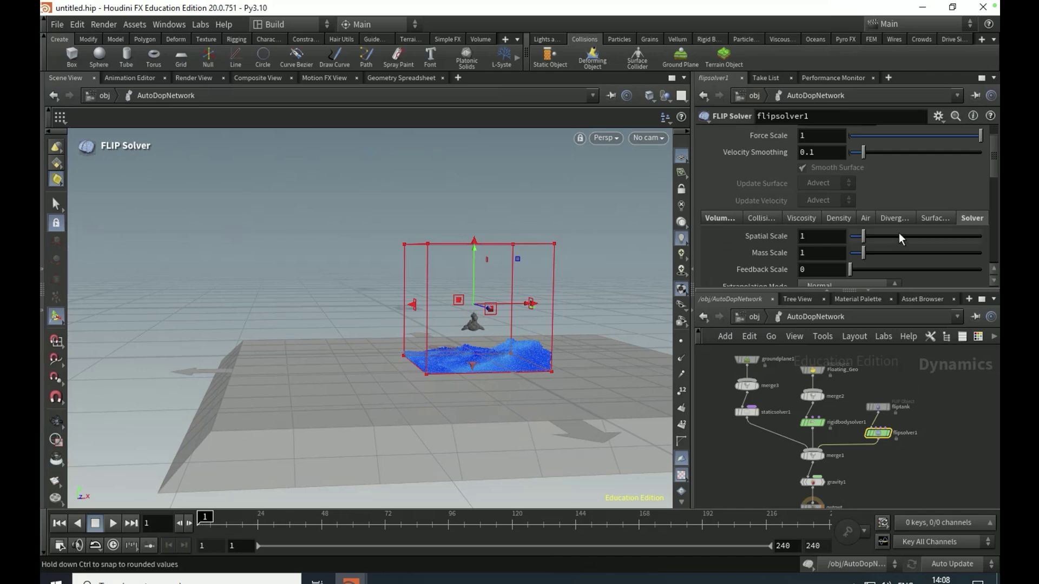
pyautogui.click(816, 273)
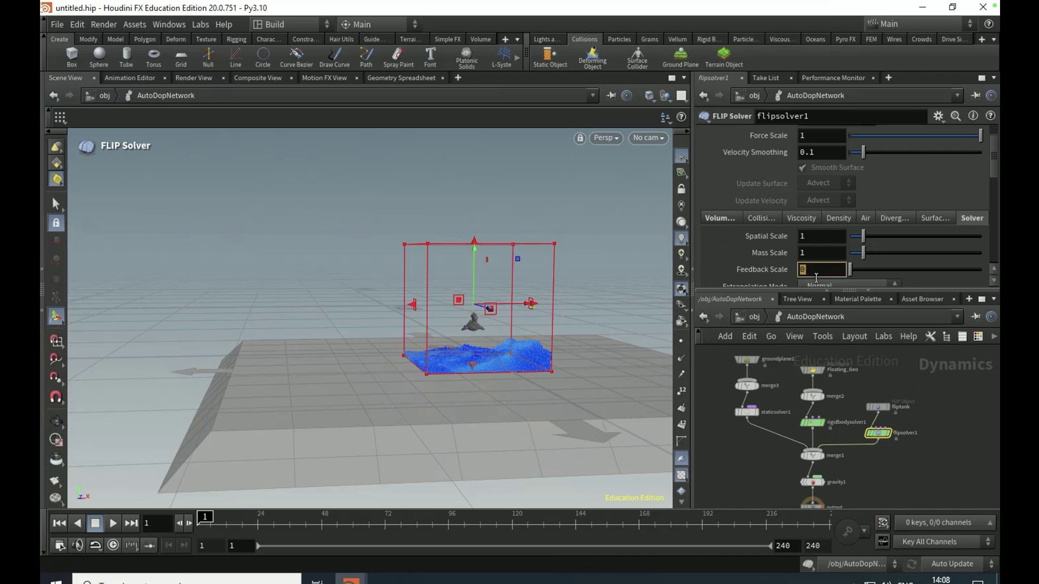
pyautogui.write('1')
# Step: Set the solver's volume limits Box Size Y to 12
pyautogui.click(723, 217)
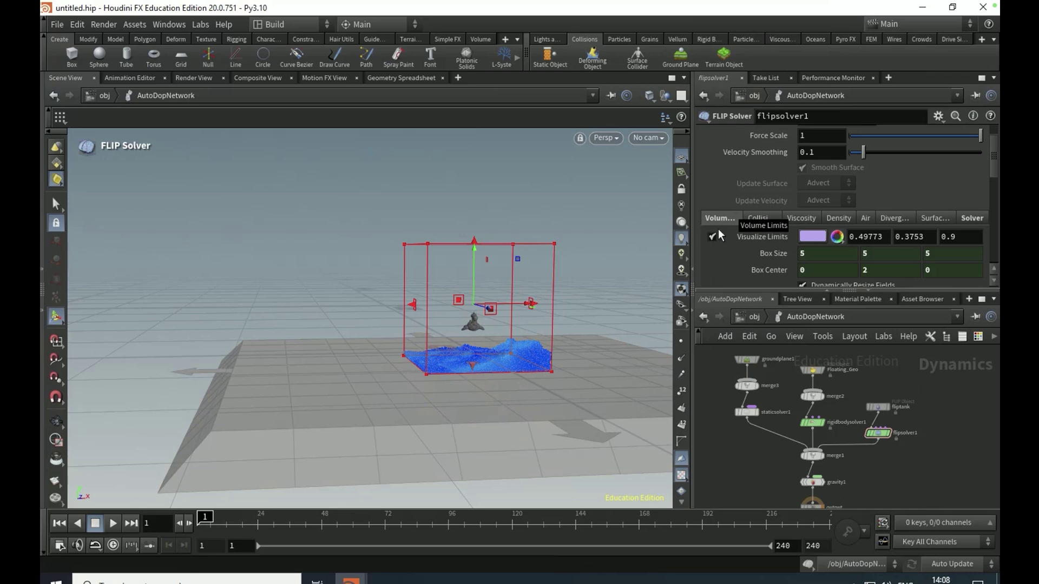
pyautogui.click(902, 254)
pyautogui.write('12')
pyautogui.press('Return')
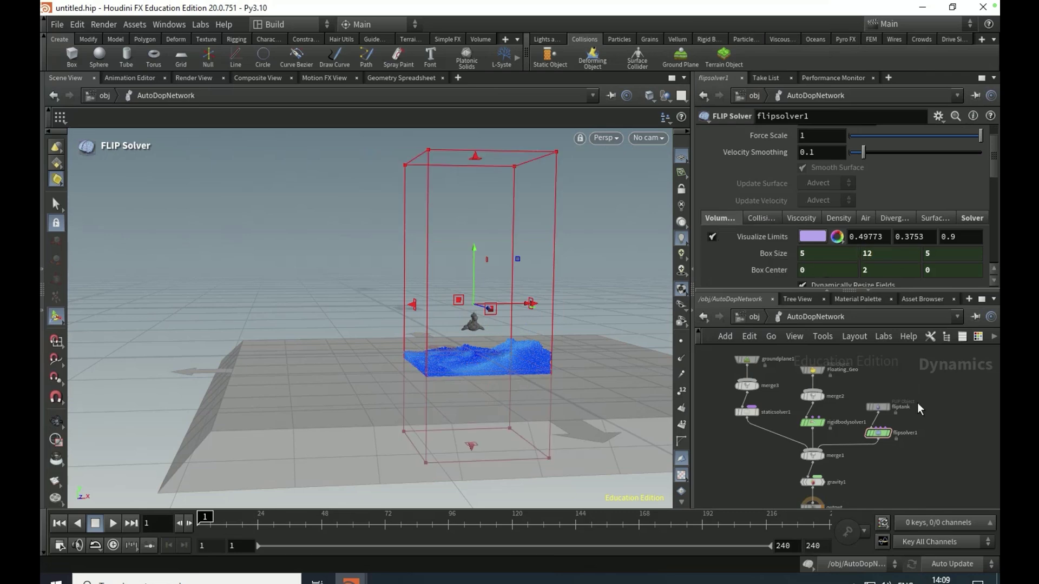
# Step: Change Floating_Geo's Bullet Geometry Representation from Convex Hull to Concave
pyautogui.click(814, 370)
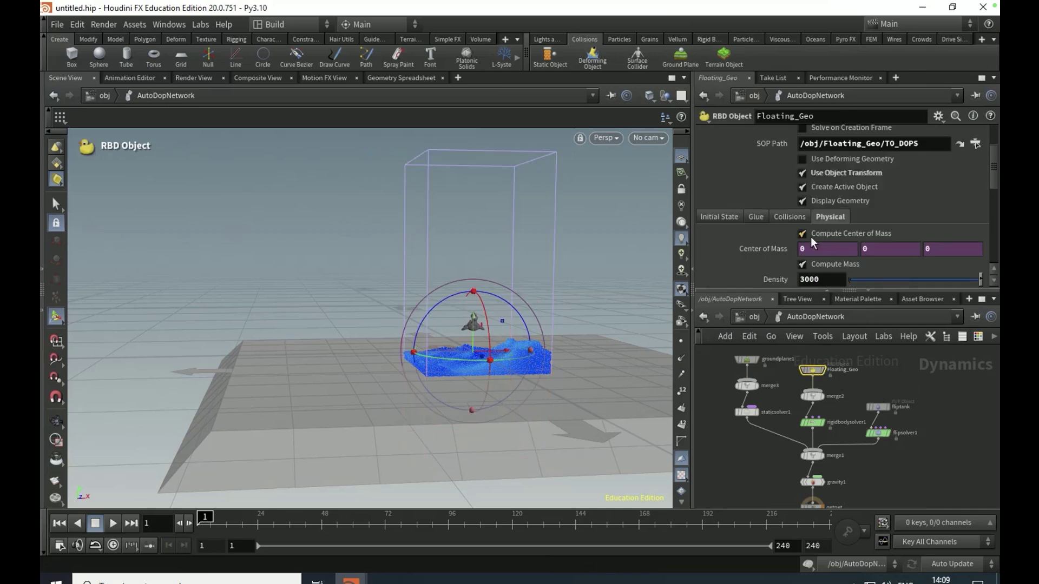
pyautogui.click(793, 217)
pyautogui.scroll(-2, 795, 216)
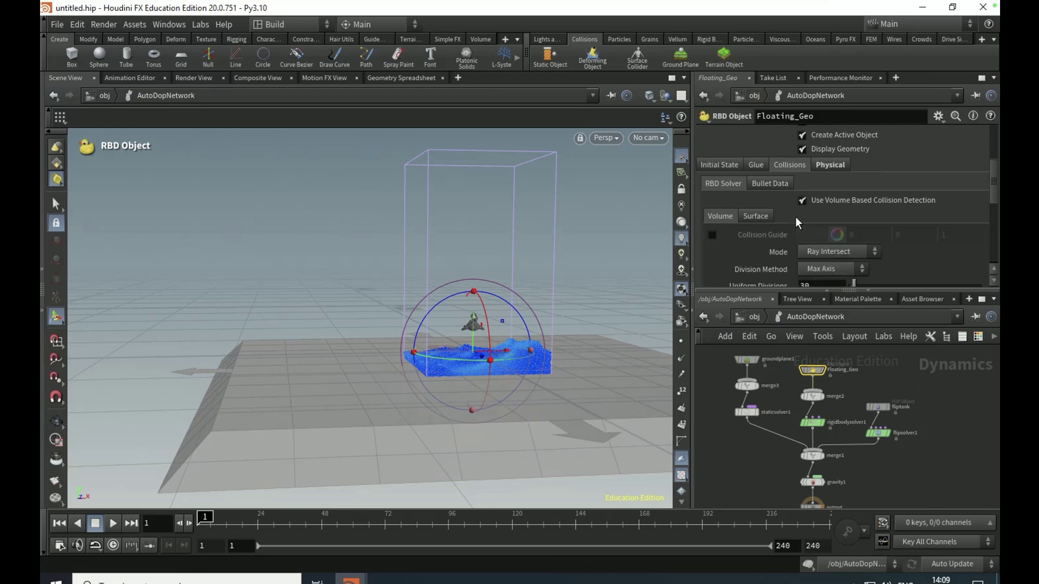
pyautogui.click(781, 181)
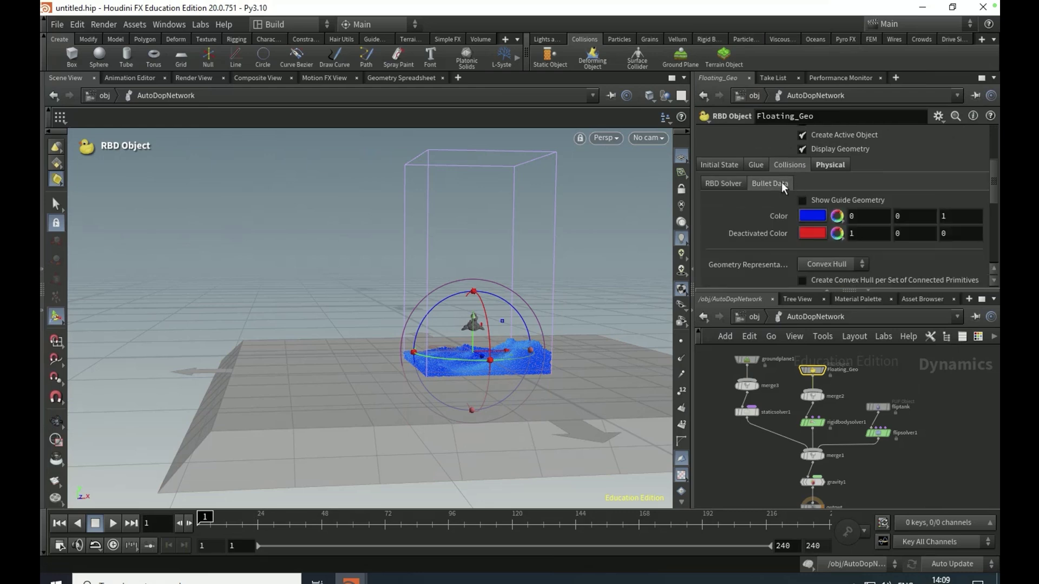
pyautogui.scroll(-2, 782, 215)
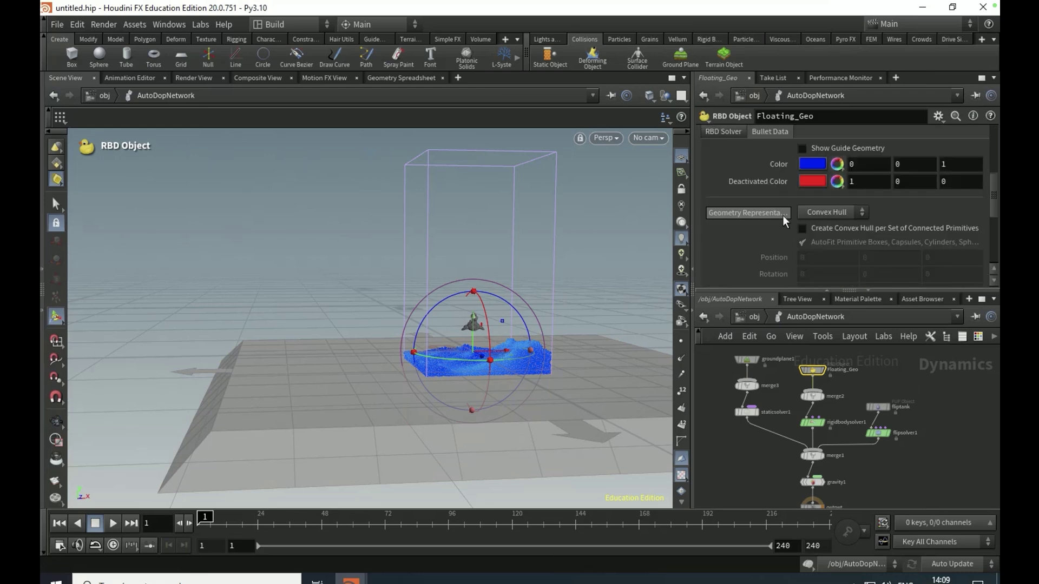
pyautogui.click(829, 212)
pyautogui.click(832, 238)
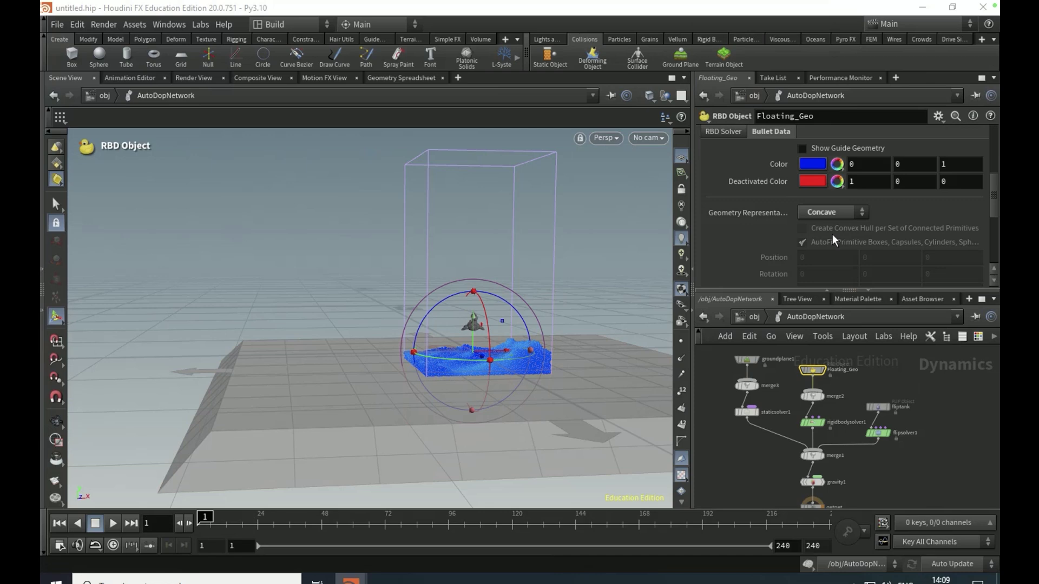
# Step: Back at object level, select groundplane_object1 to edit its height
pyautogui.click(750, 316)
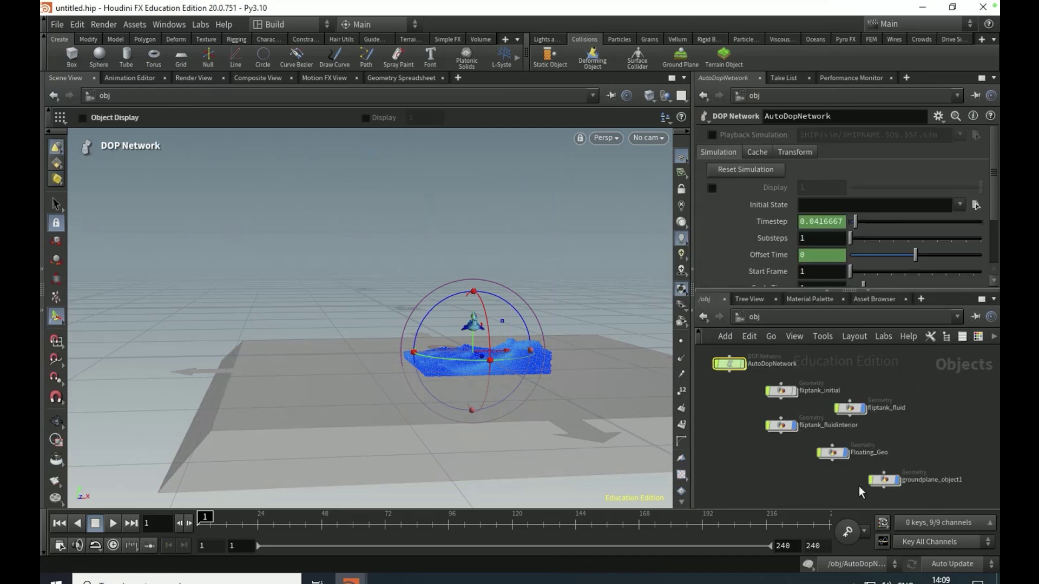
pyautogui.click(895, 482)
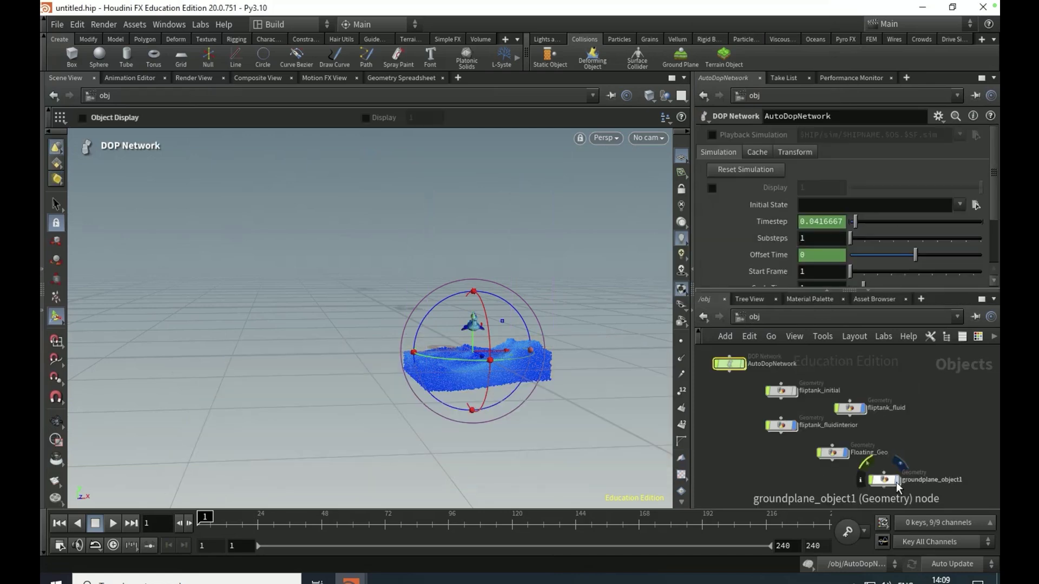
pyautogui.click(895, 482)
pyautogui.click(880, 481)
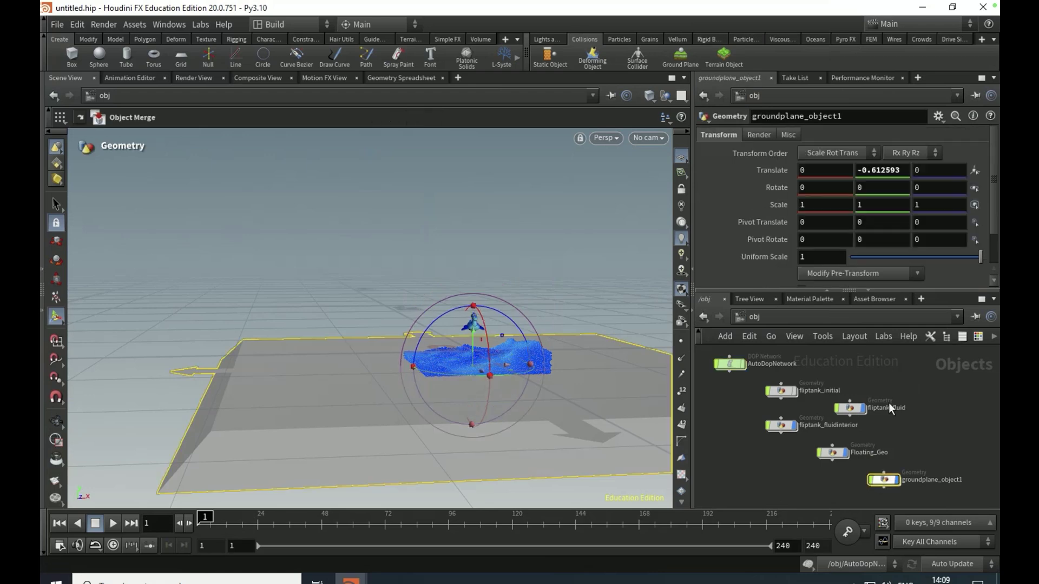
pyautogui.click(876, 170)
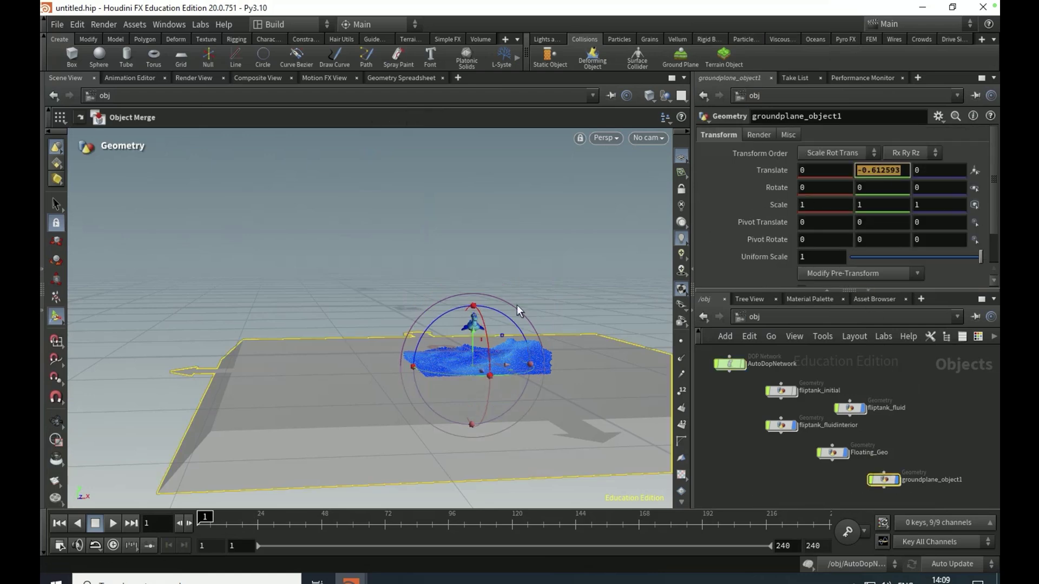
# Step: In front view, lower the ground plane to Translate Y -1.20464, then return to perspective
pyautogui.click(618, 140)
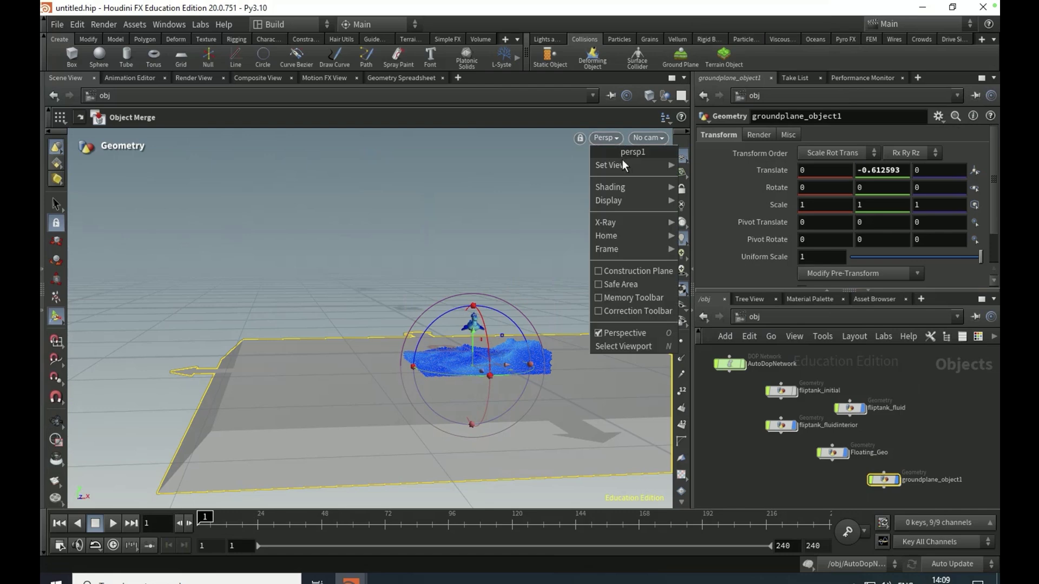
pyautogui.moveTo(622, 164)
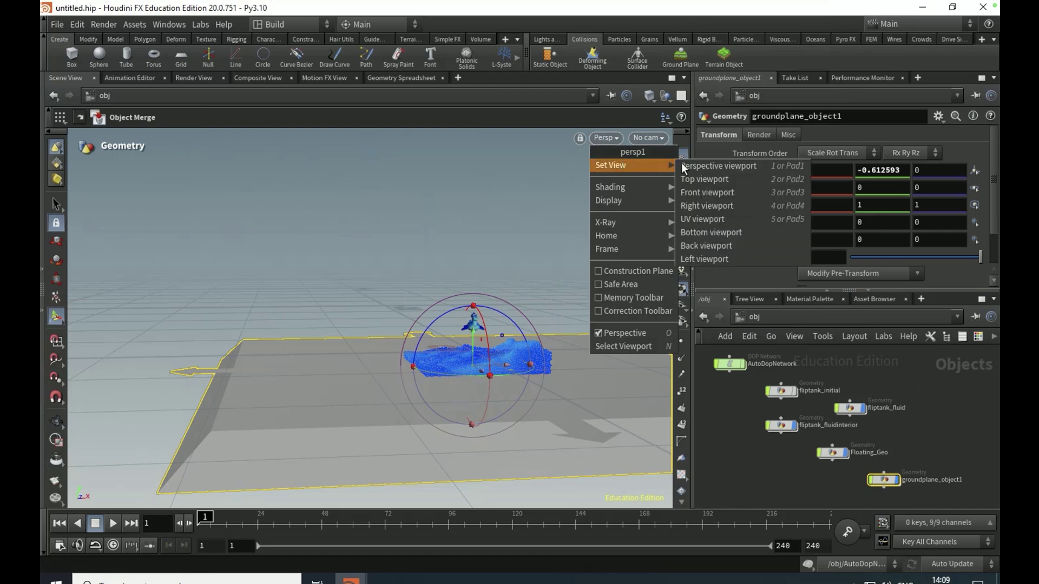
pyautogui.click(705, 195)
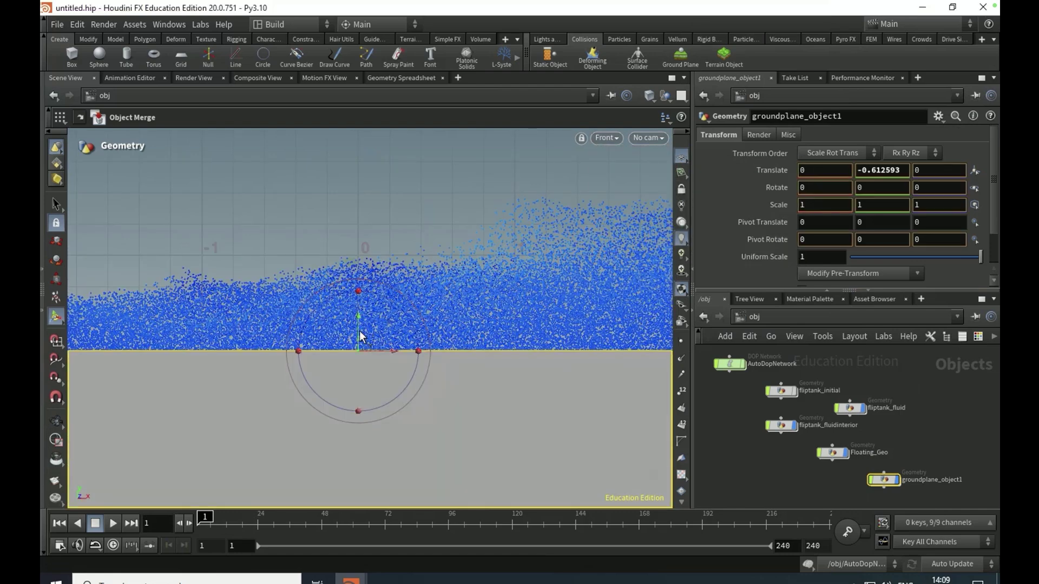
pyautogui.moveTo(359, 336); pyautogui.dragTo(395, 418)
pyautogui.press('h')
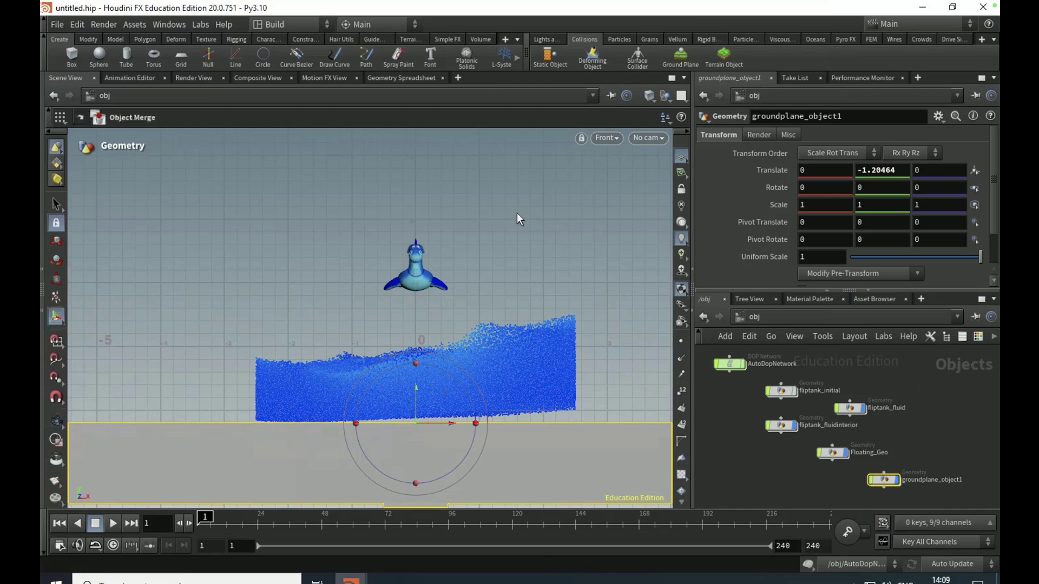
pyautogui.click(608, 138)
pyautogui.moveTo(607, 164)
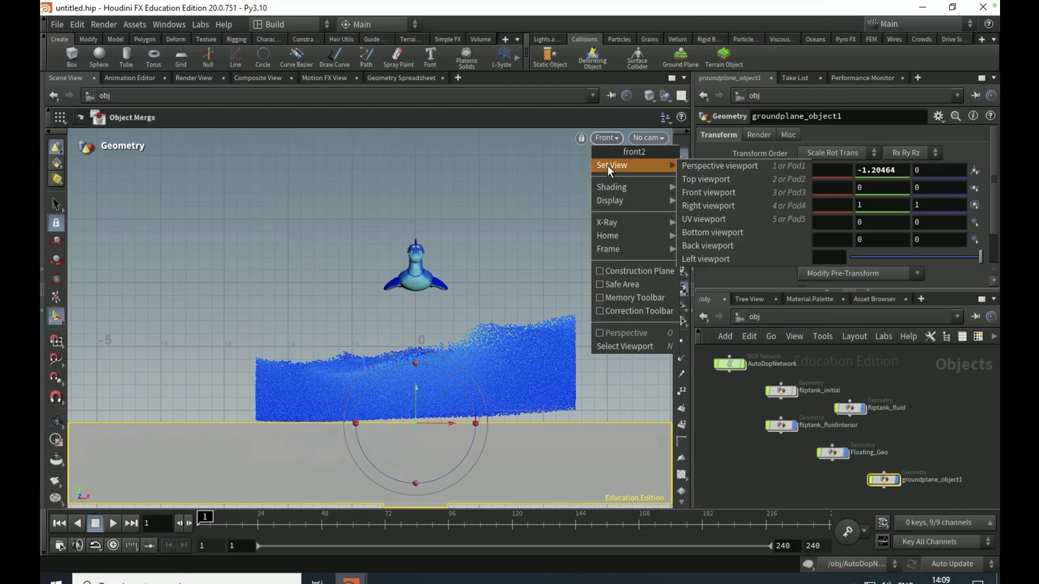
pyautogui.click(716, 166)
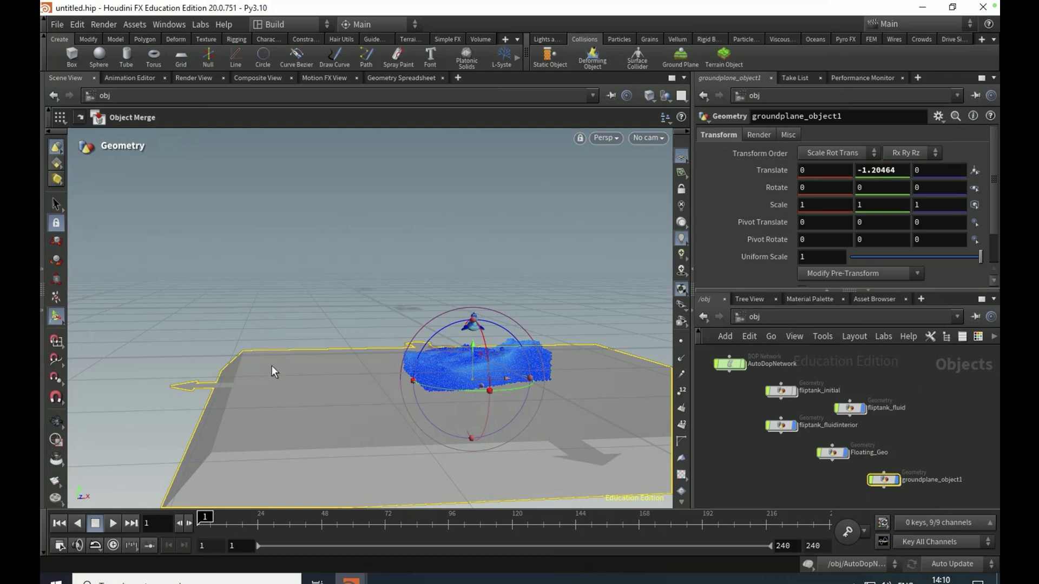
# Step: Inside fliptank_fluid, change fluidcompress1's Particle Separation from 0.075 to 0.025
pyautogui.moveTo(855, 413)
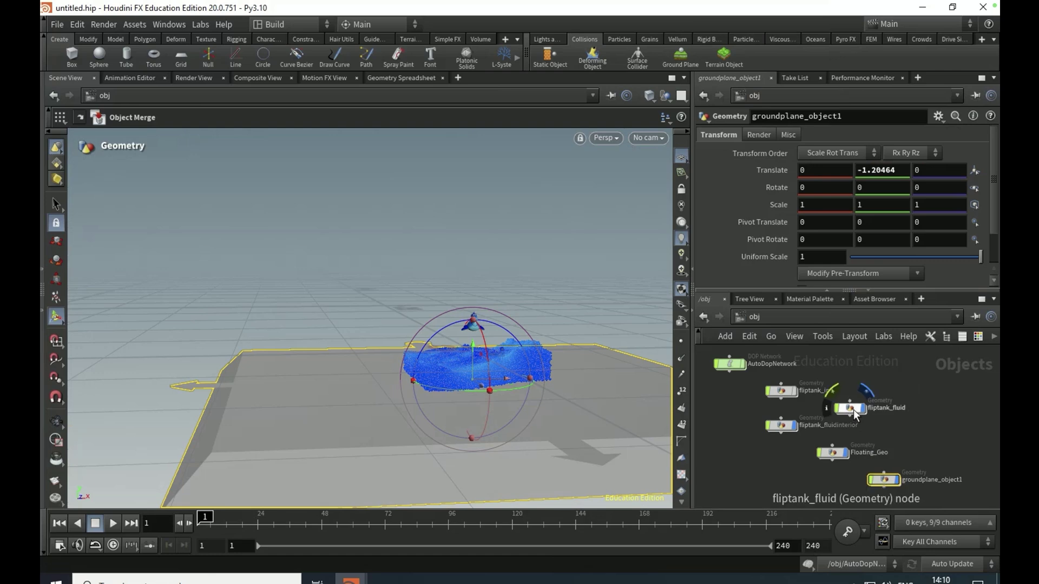
pyautogui.click(853, 410)
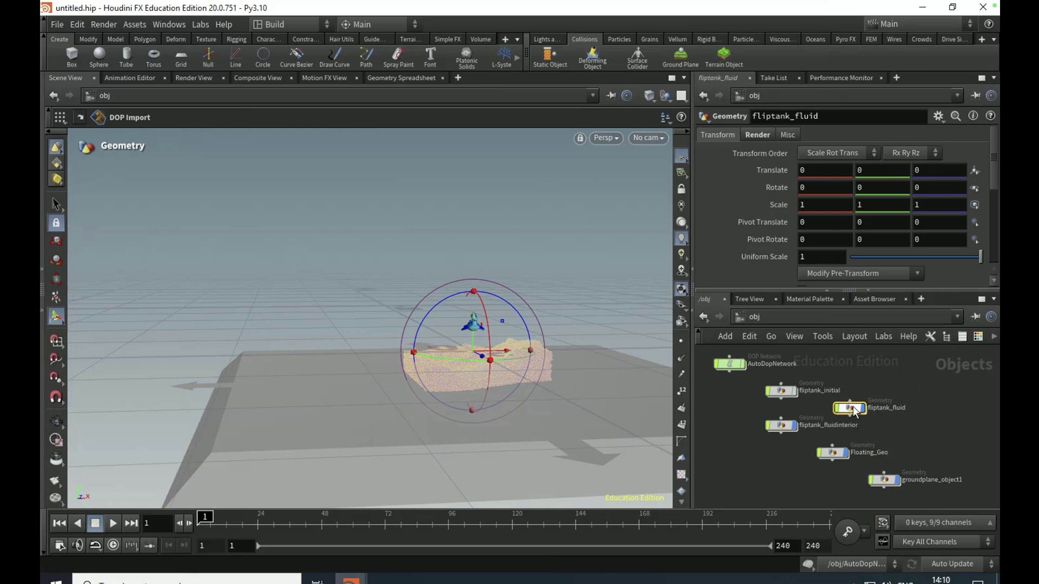
pyautogui.doubleClick(853, 407)
pyautogui.click(842, 408)
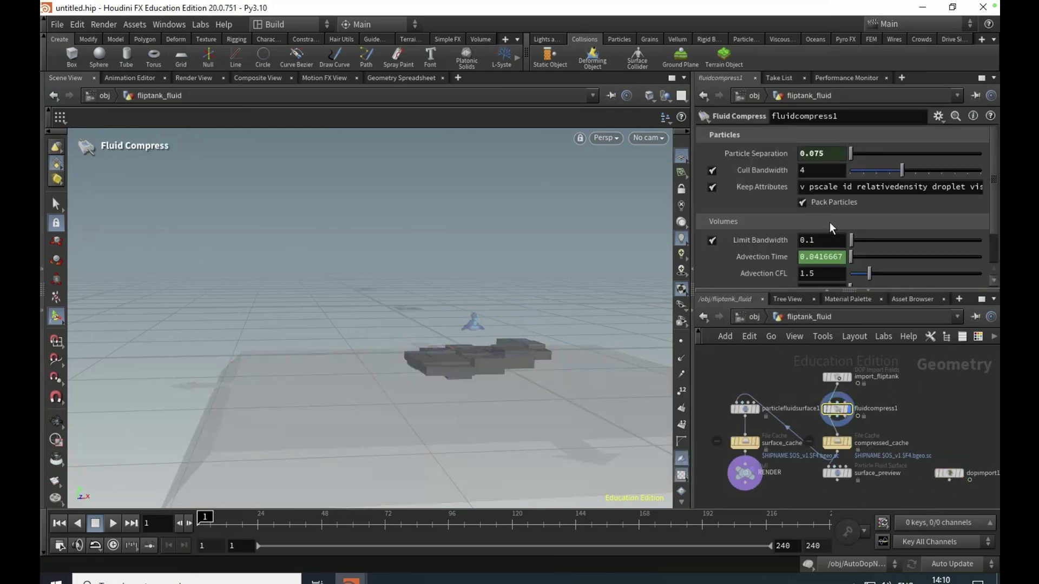
pyautogui.click(828, 152)
pyautogui.press('BackSpace')
pyautogui.press('BackSpace')
pyautogui.write('25')
pyautogui.moveTo(754, 408)
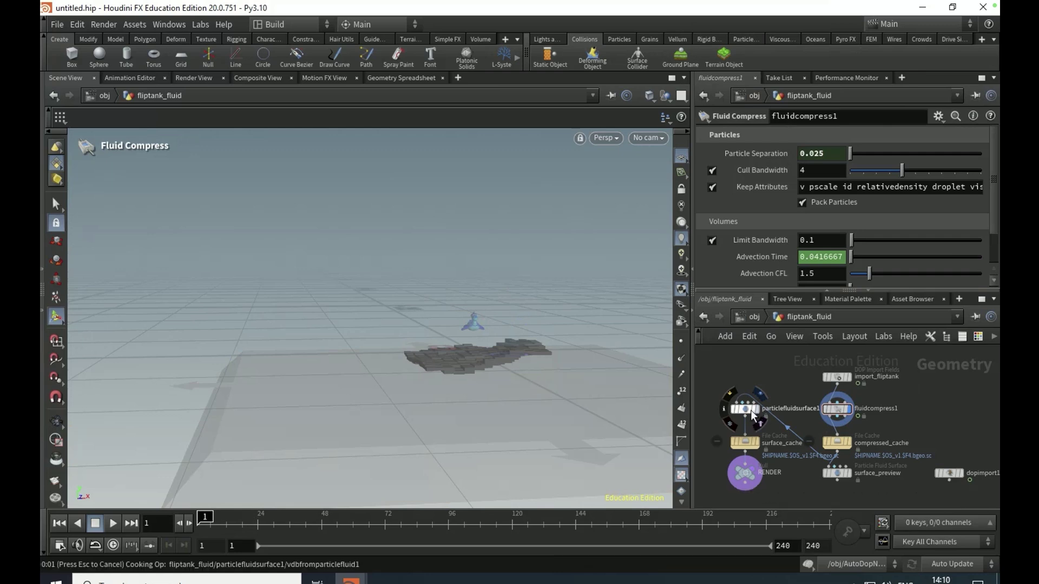
# Step: Set compressed_cache to an Explicit file path pointing at D:/FloatingObject/geo
pyautogui.click(837, 445)
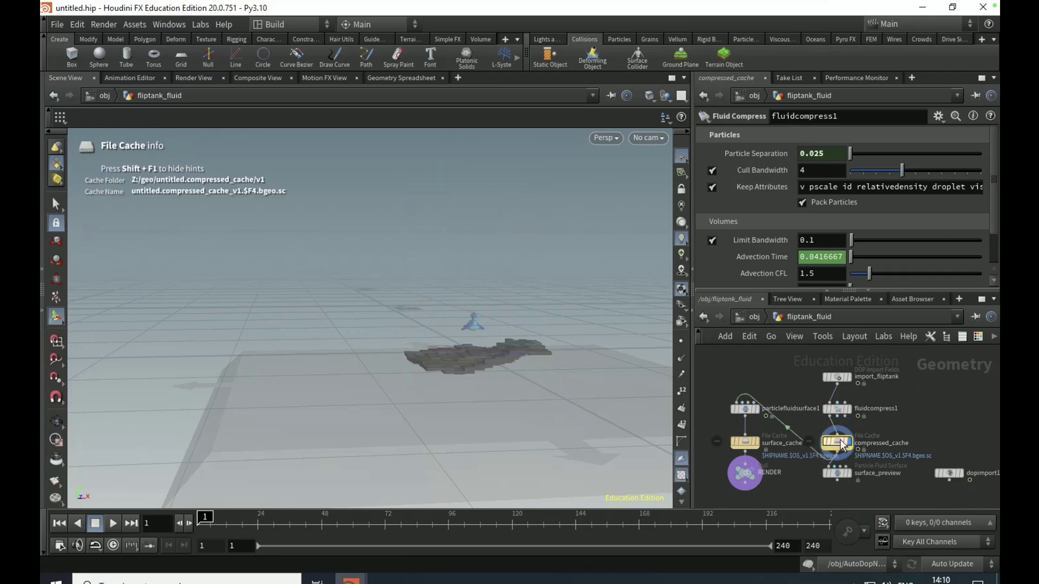
pyautogui.click(838, 445)
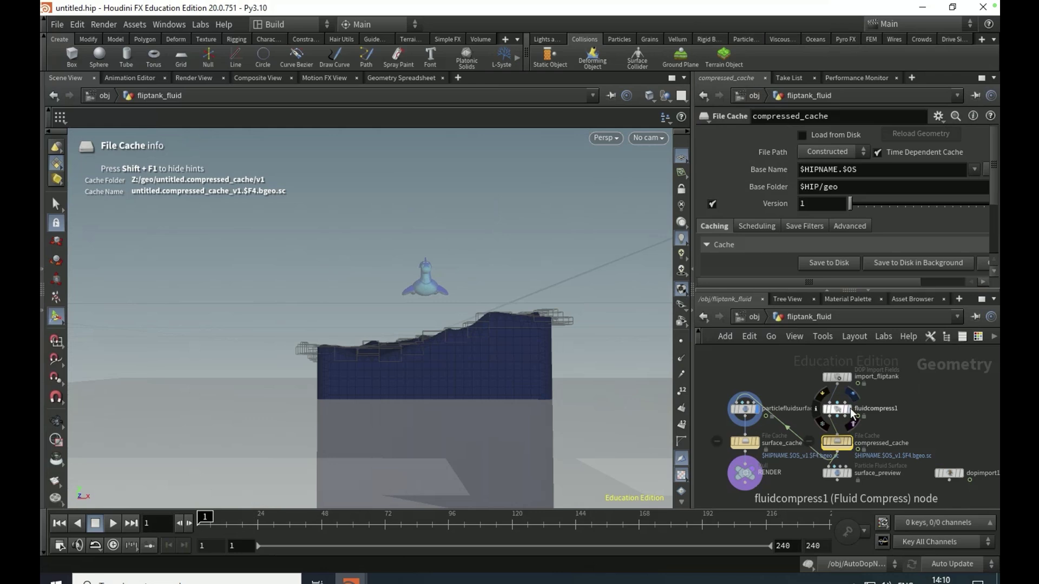
pyautogui.click(849, 408)
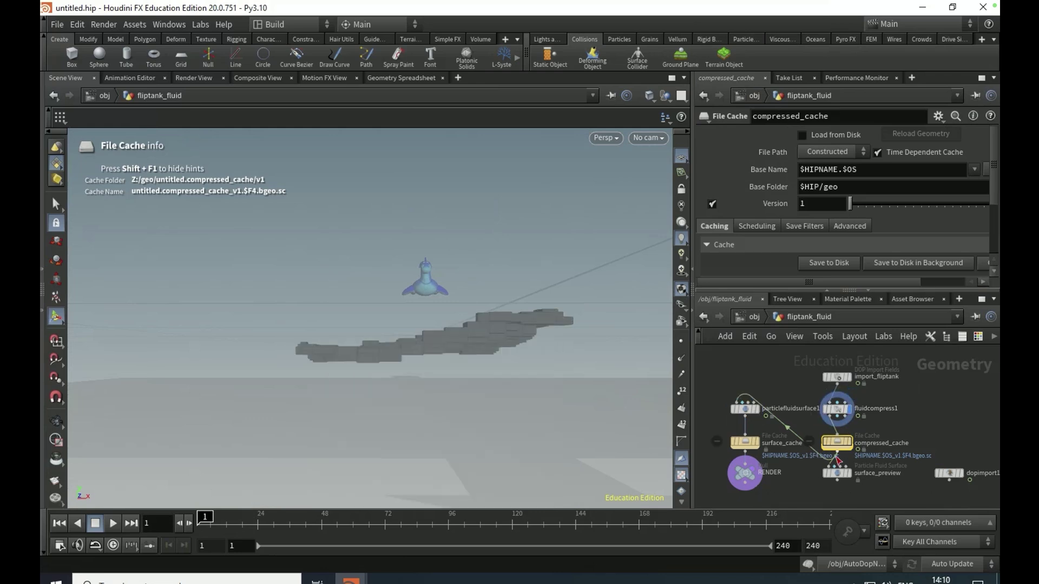
pyautogui.click(819, 151)
pyautogui.click(822, 174)
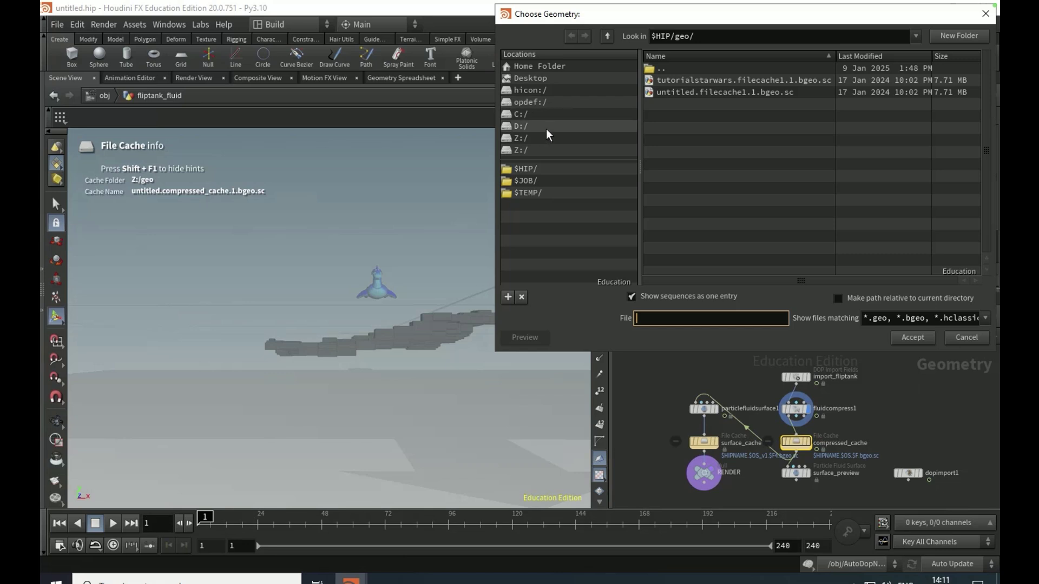
pyautogui.click(546, 127)
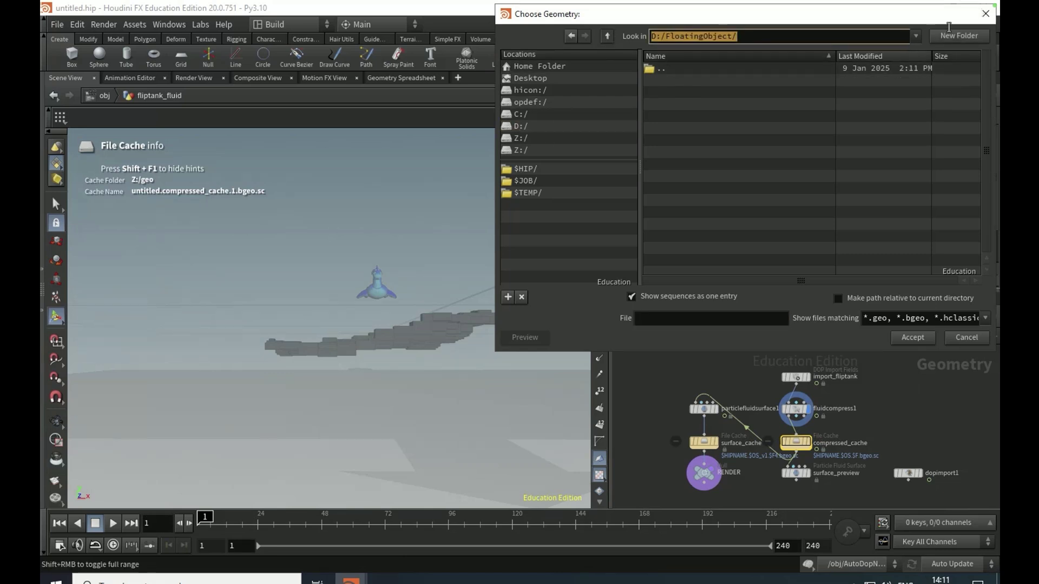
pyautogui.click(985, 14)
pyautogui.moveTo(733, 169); pyautogui.dragTo(703, 169)
pyautogui.write('D:/FloatingObject/')
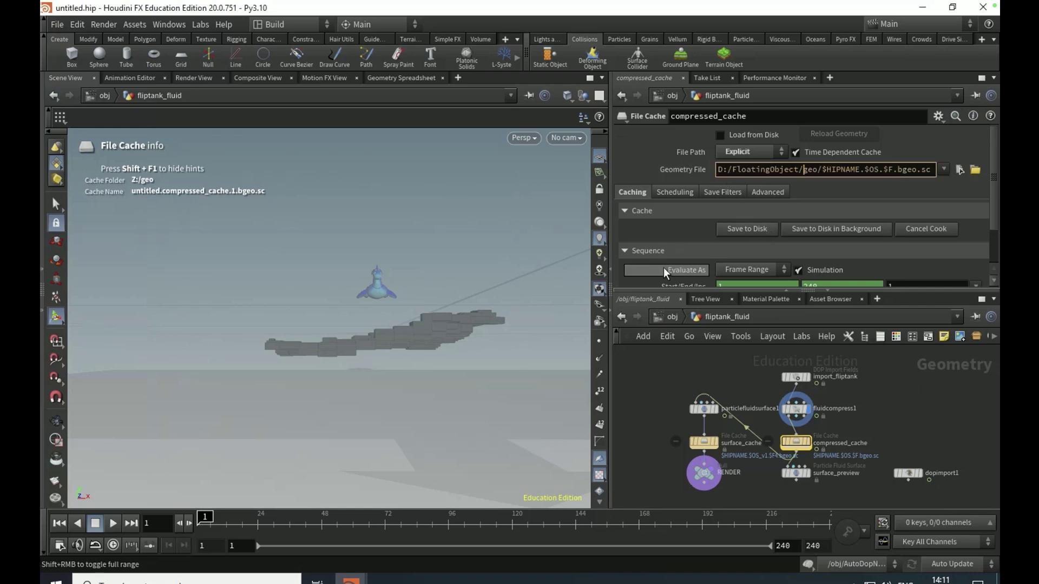
pyautogui.press('Return')
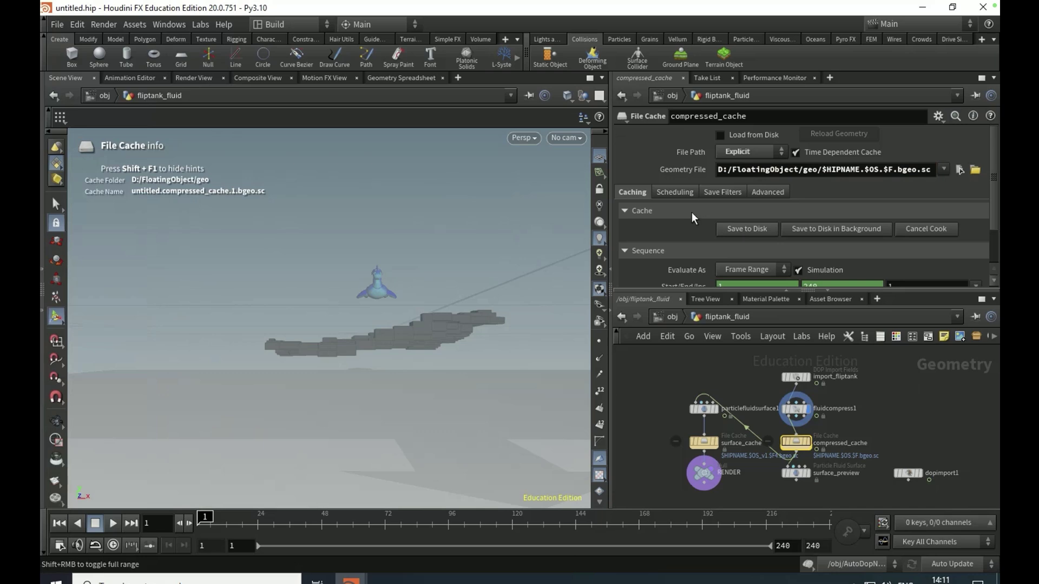
# Step: Set the global end frame to 125 and save the compressed cache to disk
pyautogui.scroll(-2, 695, 219)
pyautogui.click(813, 546)
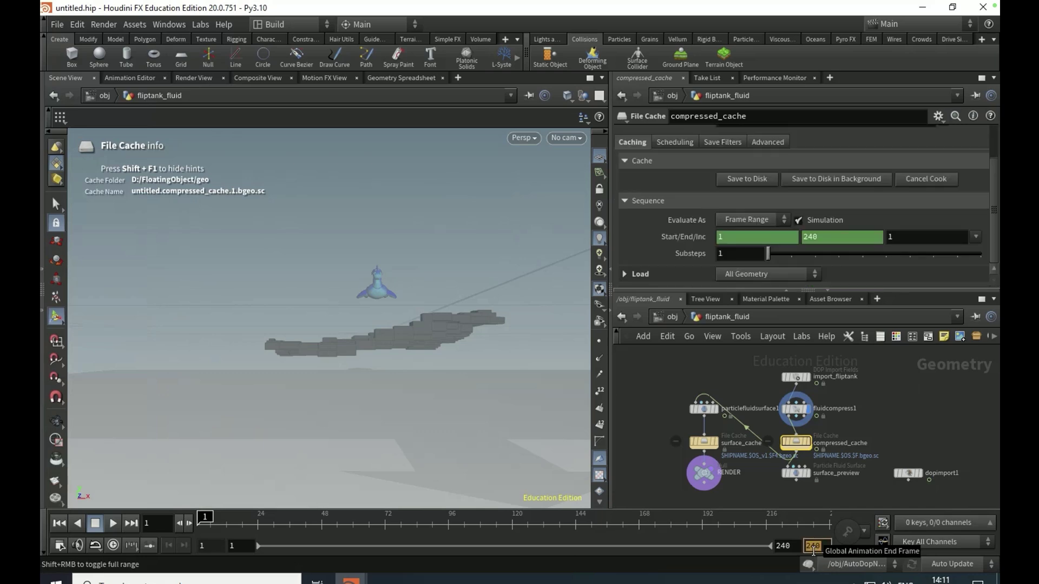
pyautogui.write('124')
pyautogui.press('BackSpace')
pyautogui.write('5')
pyautogui.press('Return')
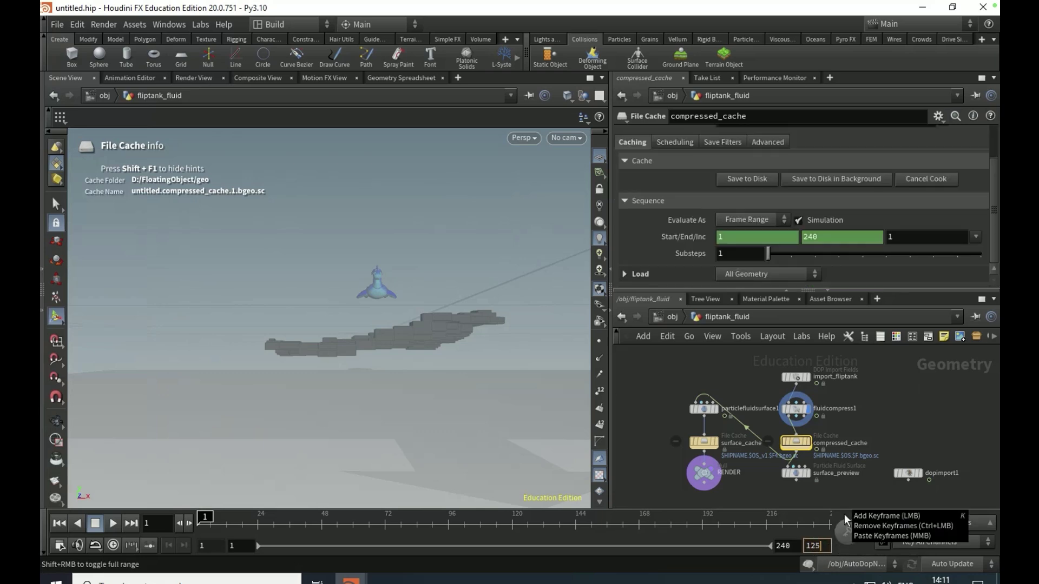
pyautogui.click(749, 179)
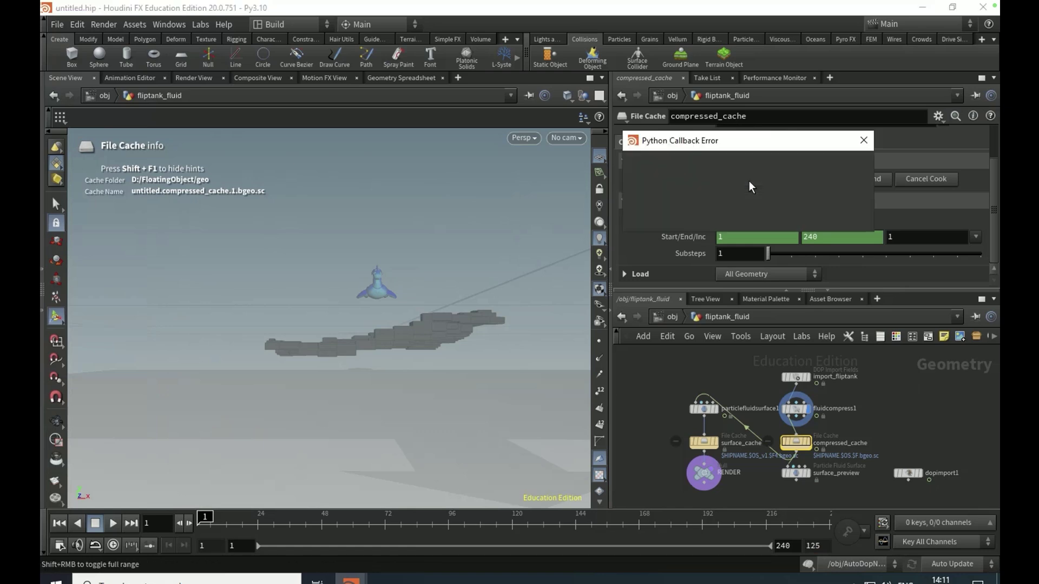
pyautogui.click(749, 214)
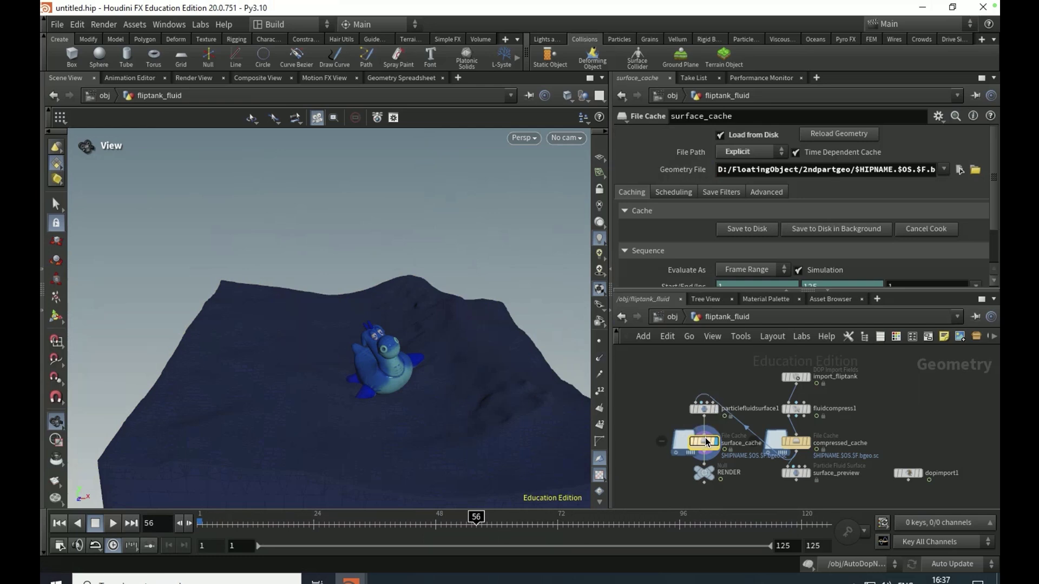
# Step: Return to /obj, briefly checking inside the Floating_Geo object
pyautogui.moveTo(803, 447)
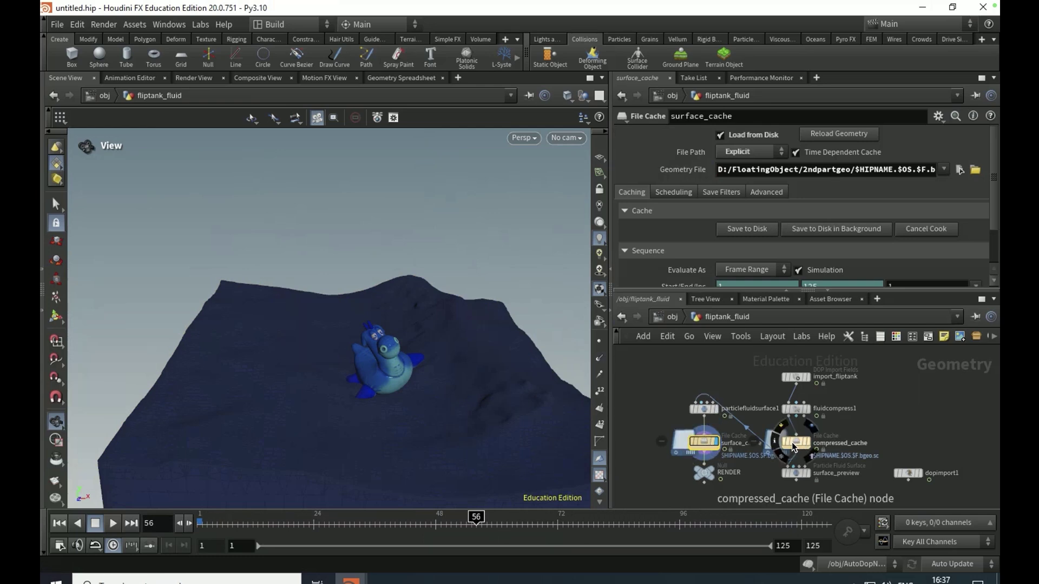
pyautogui.moveTo(706, 440)
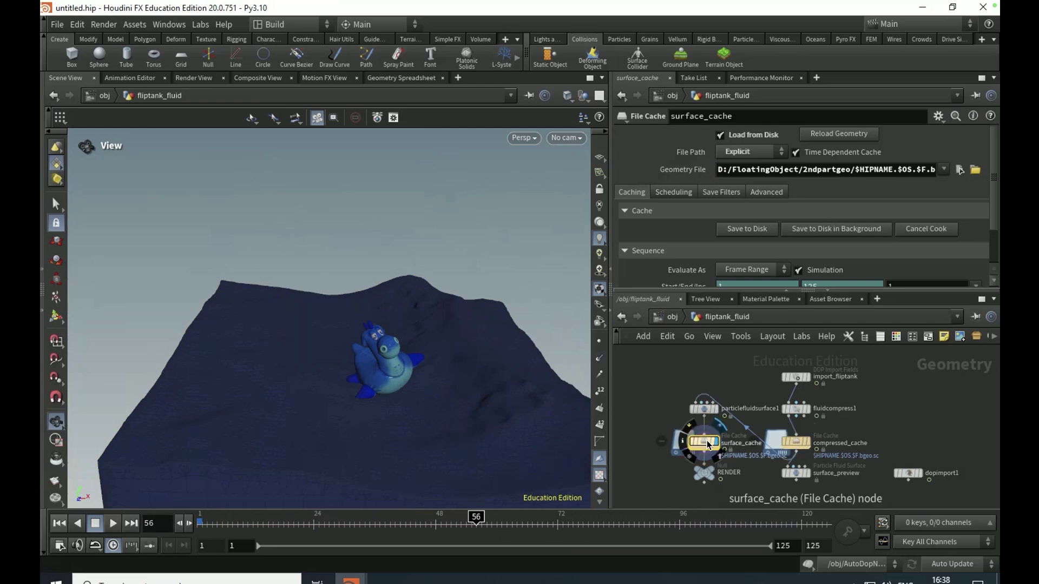
pyautogui.click(672, 319)
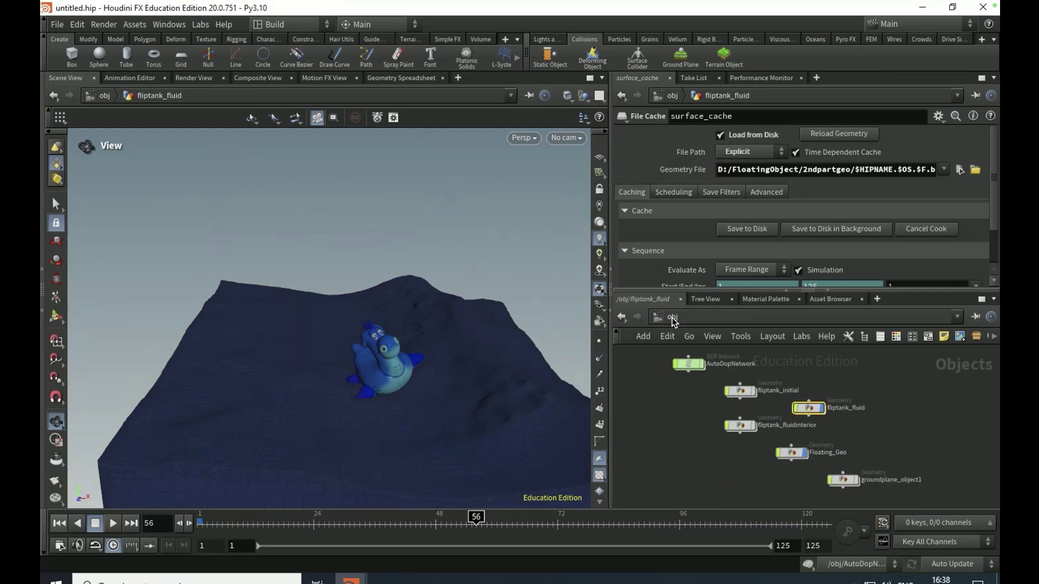
pyautogui.doubleClick(791, 453)
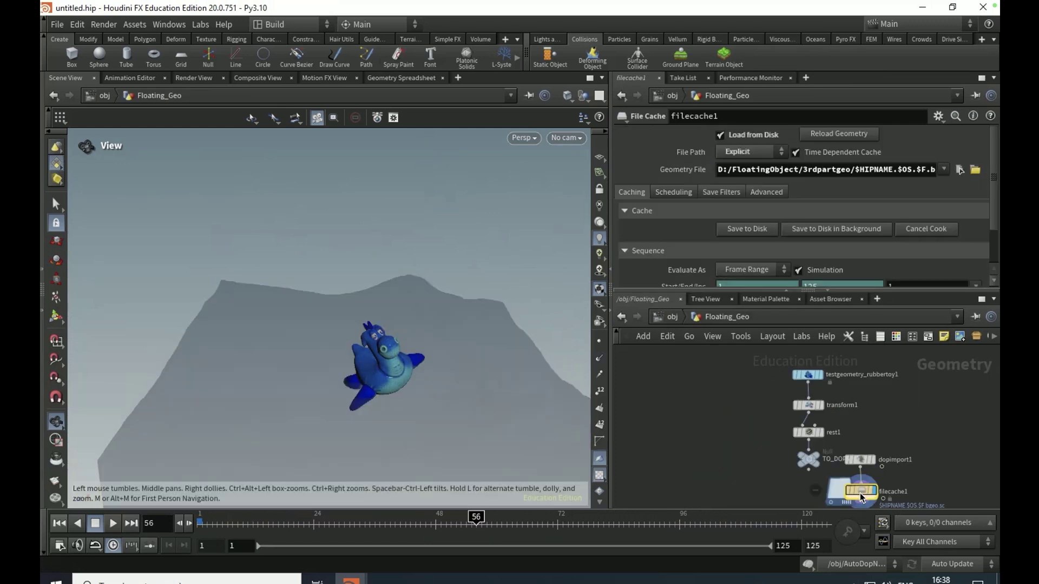
pyautogui.click(671, 318)
# Step: Play the floating-toy animation from frame 23 to 63, then start an interactive Mantra render
pyautogui.click(356, 525)
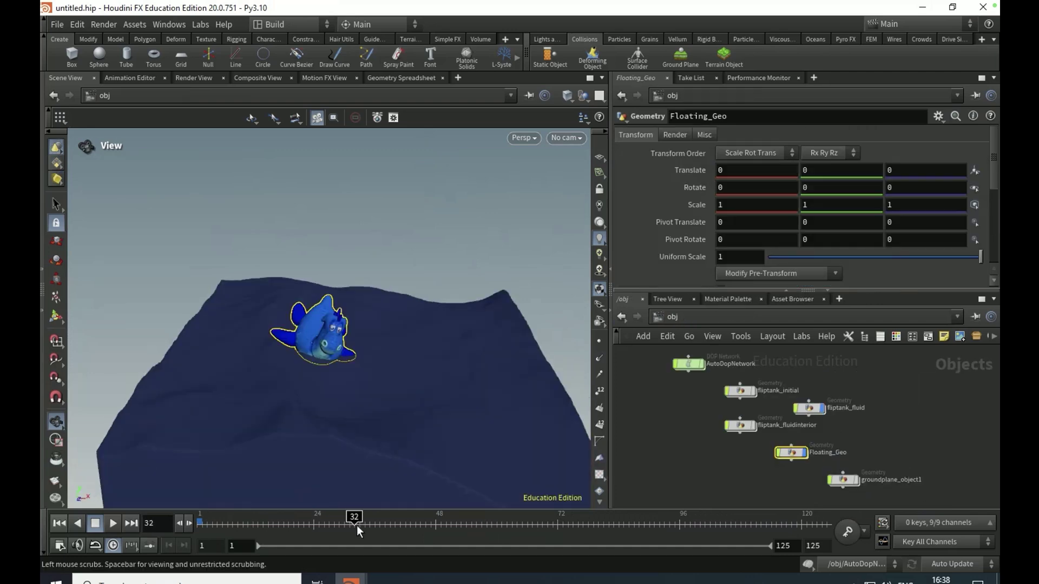
pyautogui.click(114, 523)
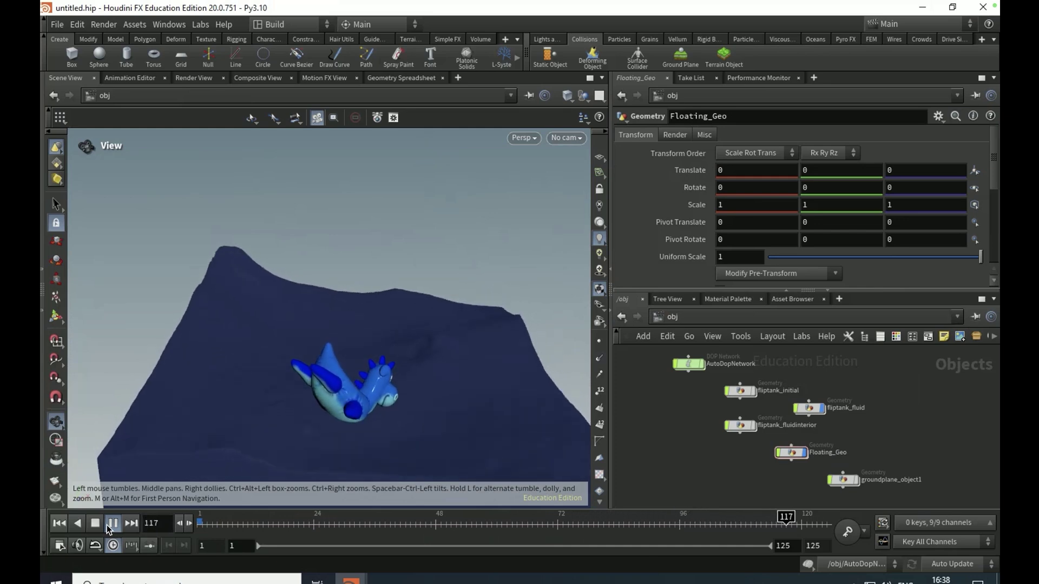
pyautogui.click(306, 519)
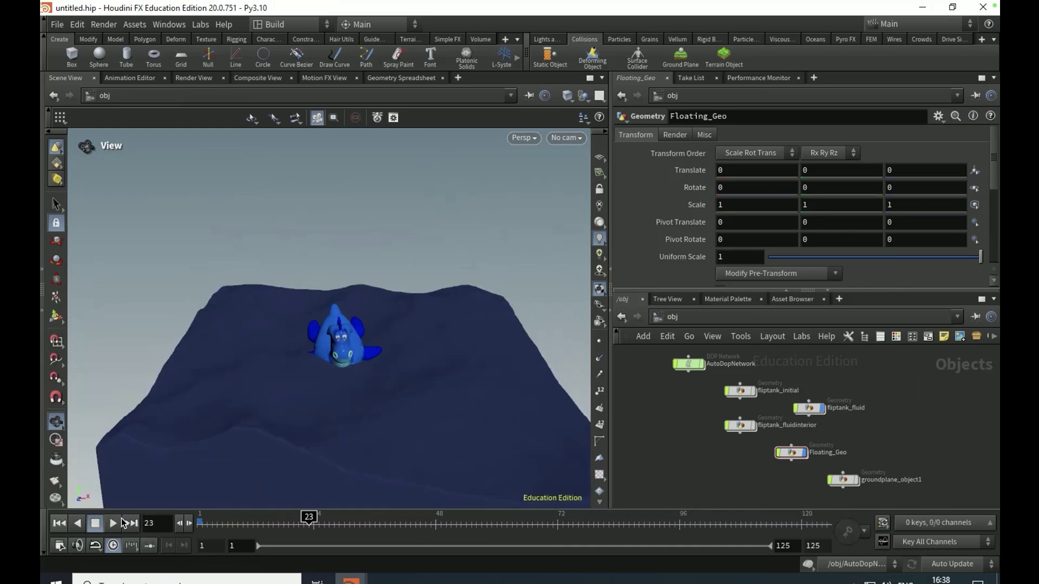
pyautogui.click(118, 523)
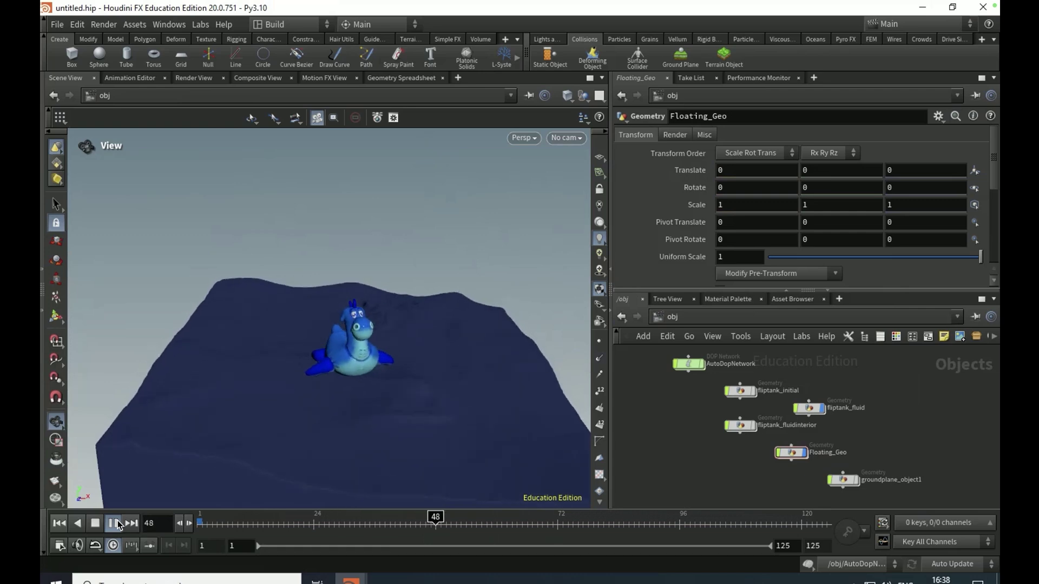
pyautogui.click(118, 520)
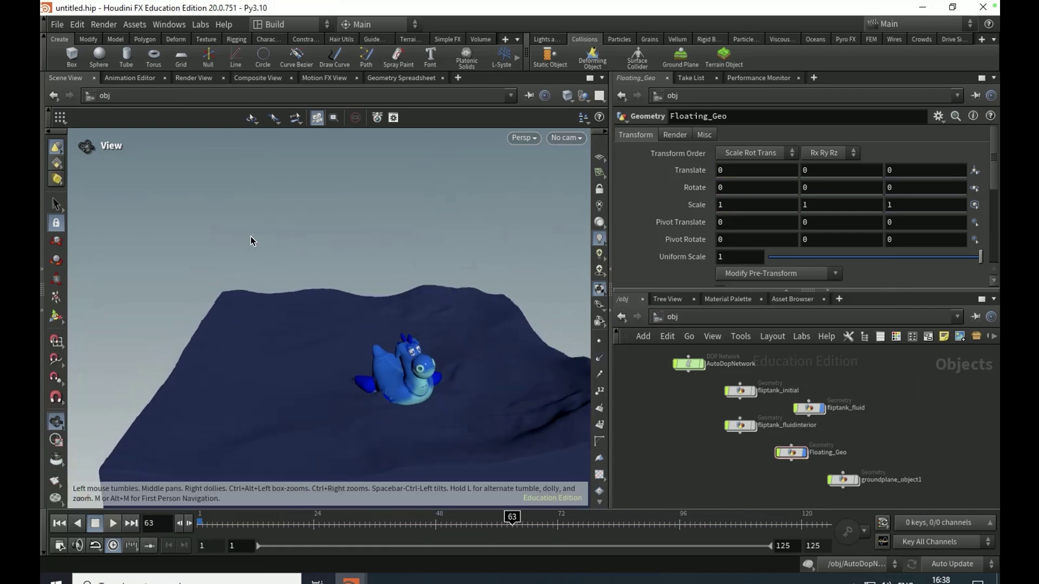
pyautogui.click(188, 84)
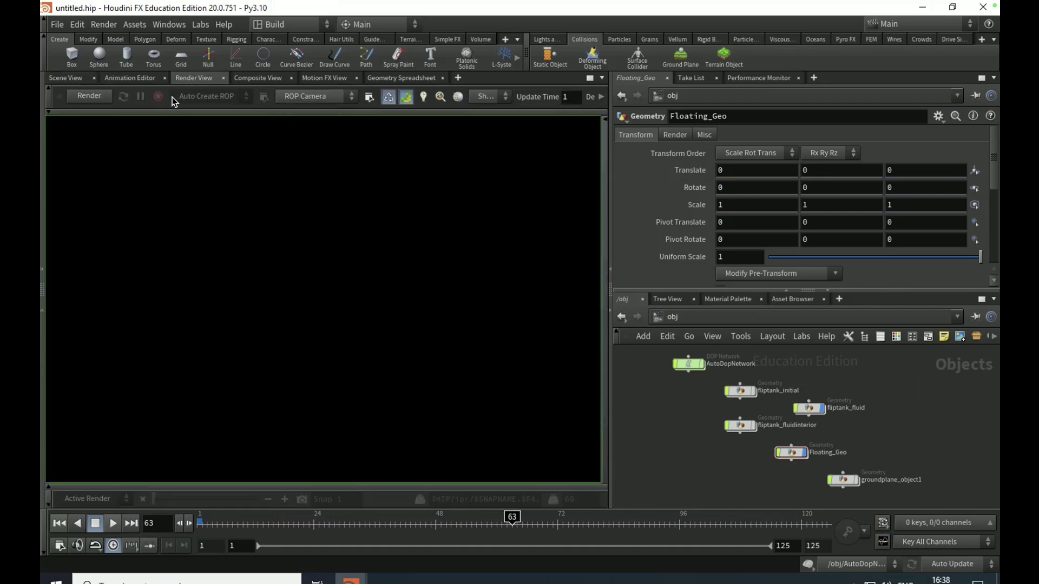
pyautogui.click(103, 96)
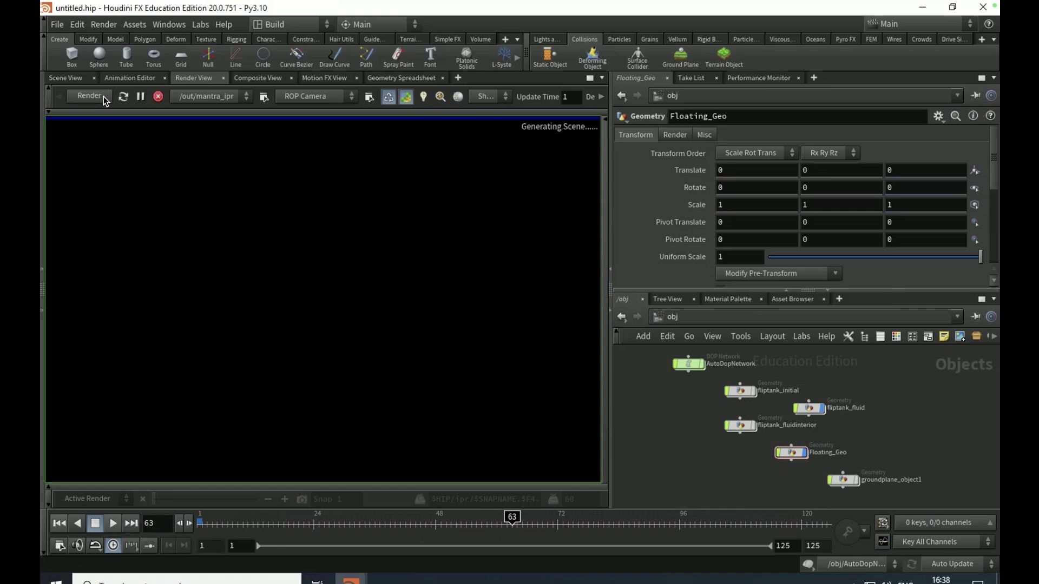